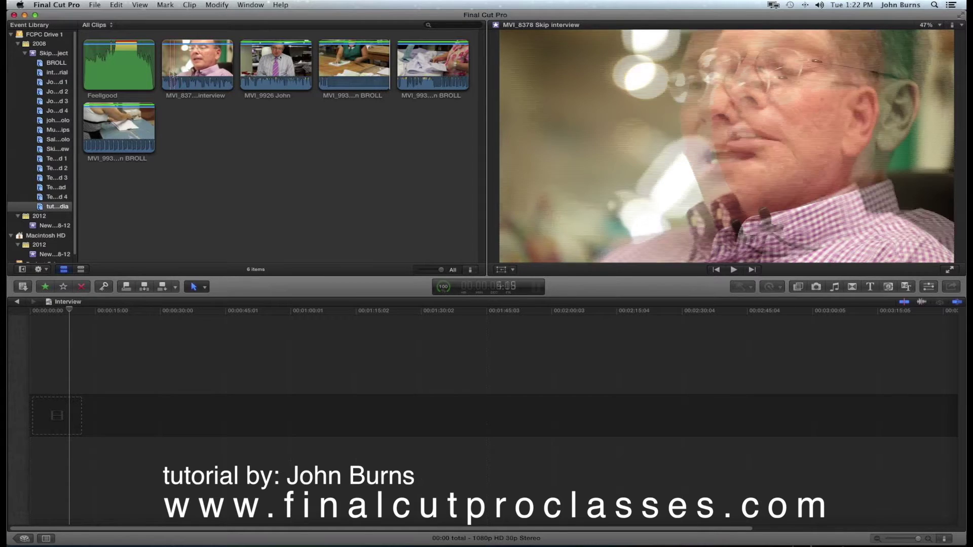
- Mark a range on the MVI_8378 Skip interview clip and append it to the Interview timeline
{"action": "left_click", "coordinate": [168, 73]}
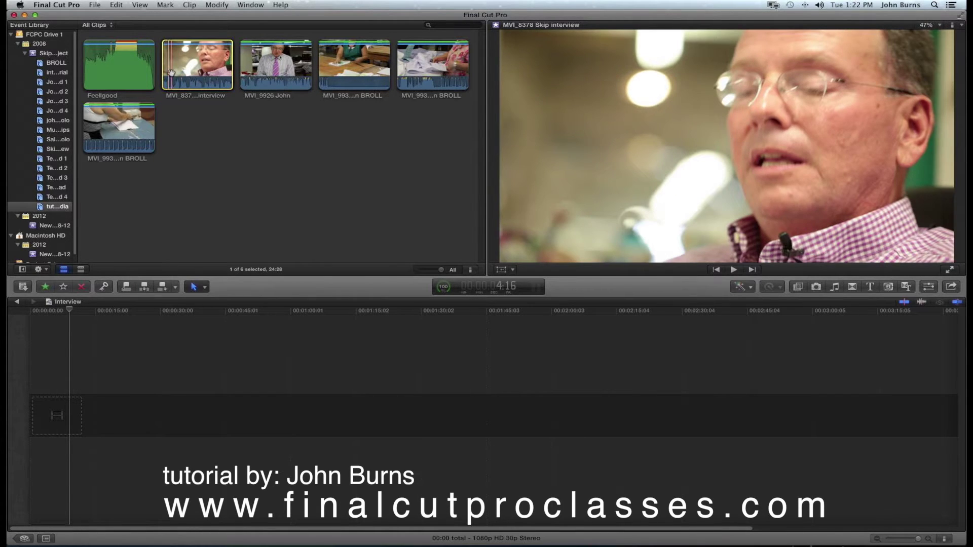
{"action": "left_click", "coordinate": [858, 345]}
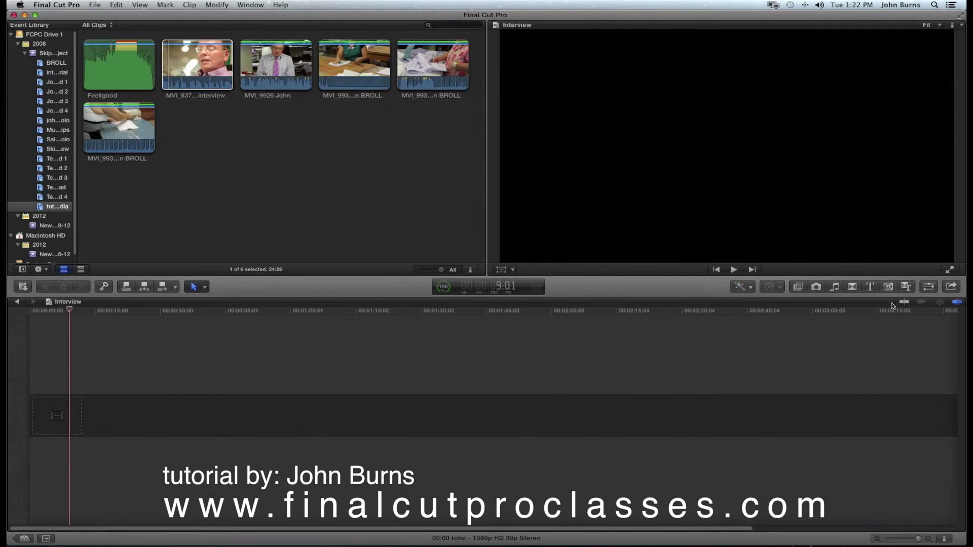
{"action": "left_click", "coordinate": [169, 65]}
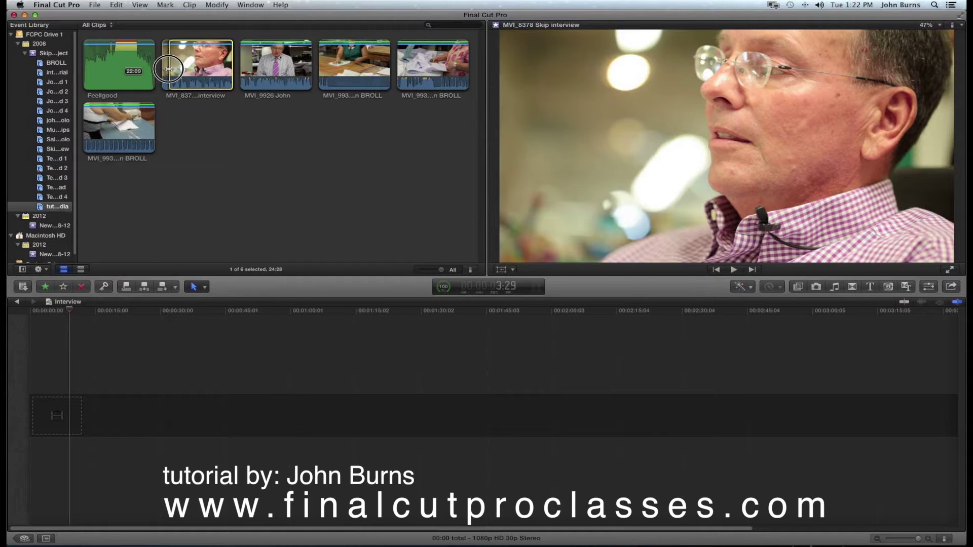
{"action": "left_click", "coordinate": [165, 5]}
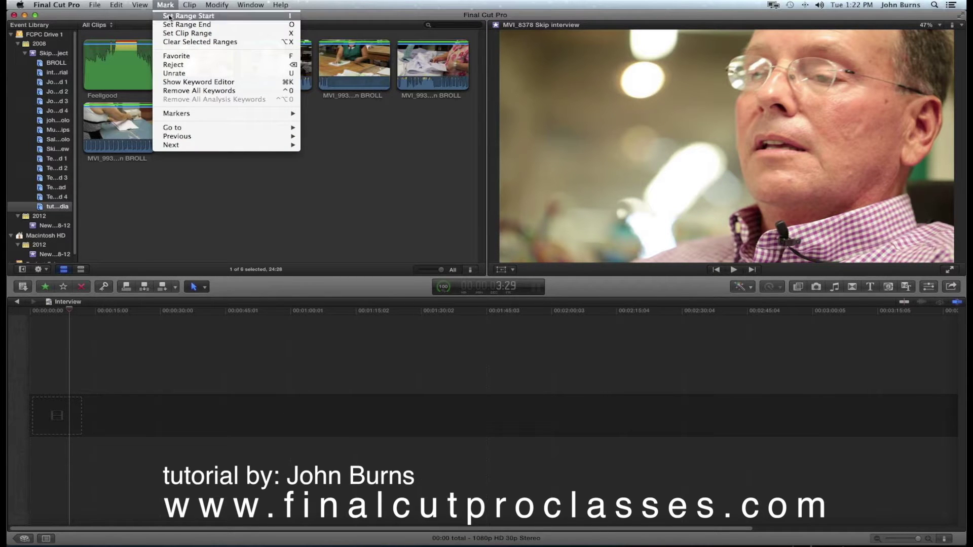
{"action": "left_click", "coordinate": [175, 16]}
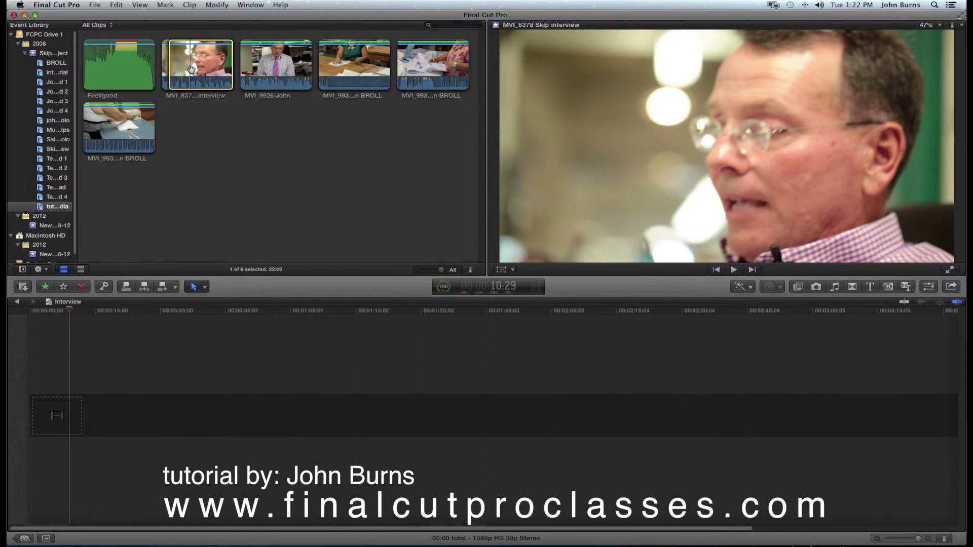
{"action": "key", "text": "super+shift+f"}
{"action": "key", "text": "space"}
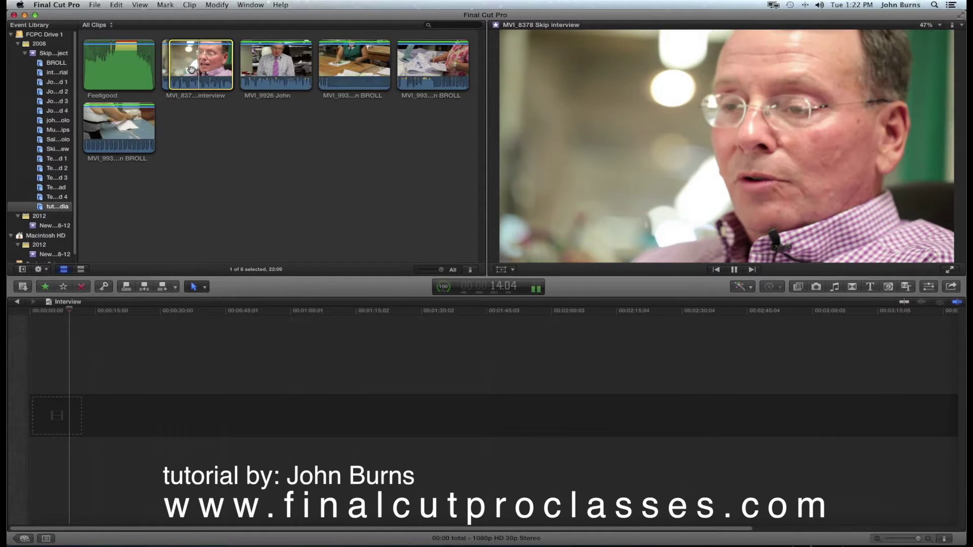
{"action": "key", "text": "space"}
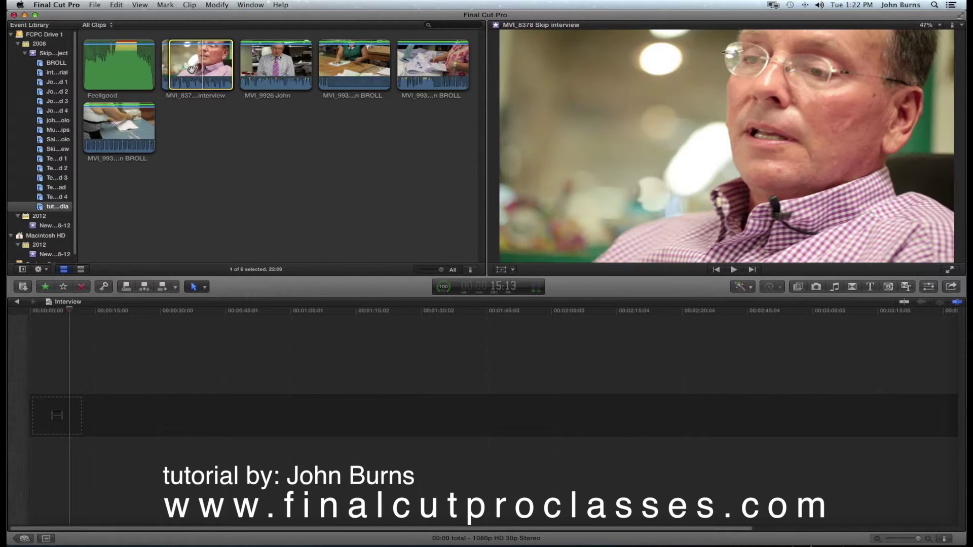
{"action": "left_click", "coordinate": [165, 5]}
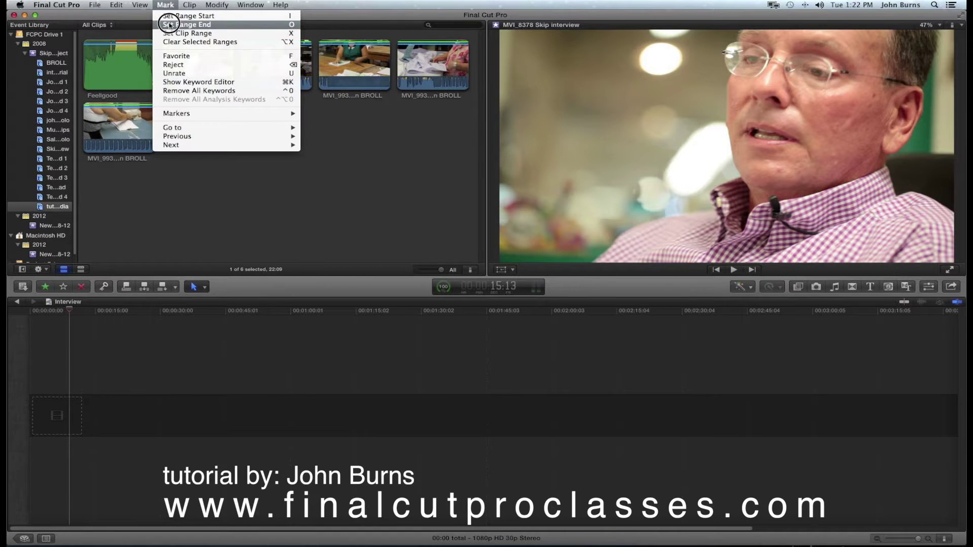
{"action": "left_click", "coordinate": [169, 24]}
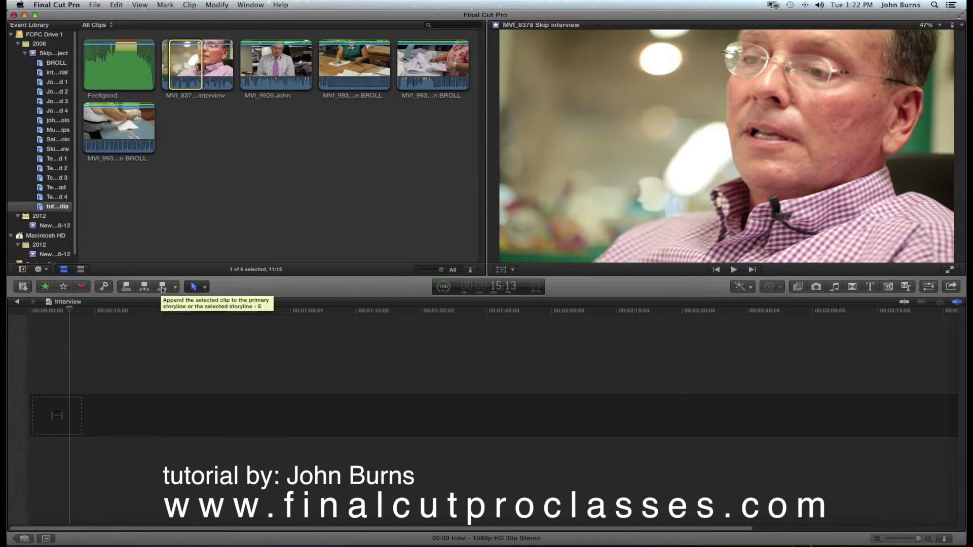
{"action": "left_click", "coordinate": [162, 287]}
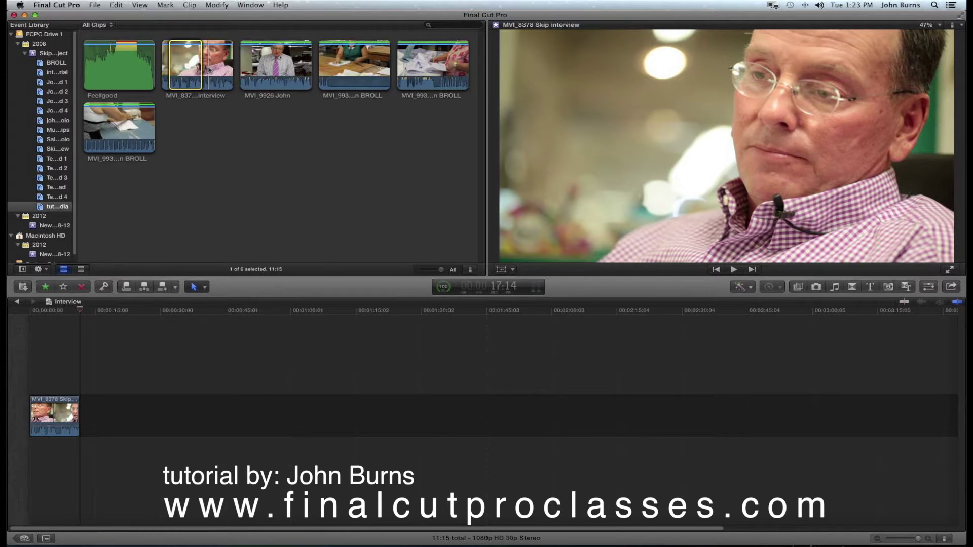
- Mark a second interview range and append it right after the first, totalling 20:09
{"action": "left_click", "coordinate": [166, 7]}
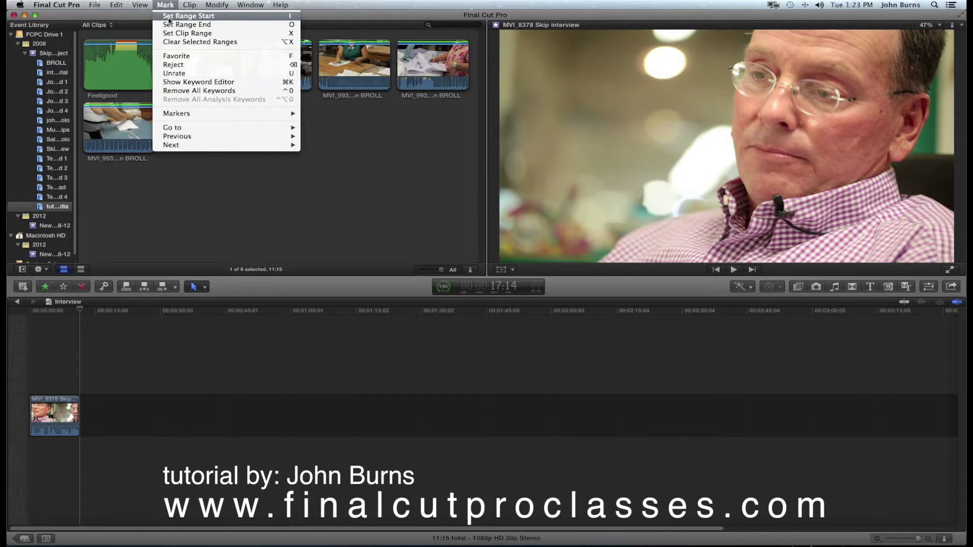
{"action": "left_click", "coordinate": [169, 17]}
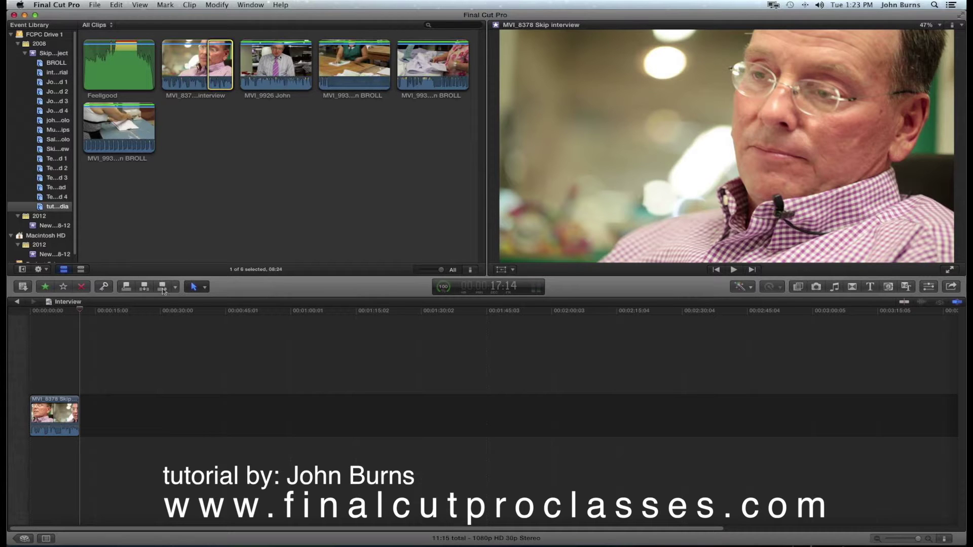
{"action": "left_click", "coordinate": [163, 286]}
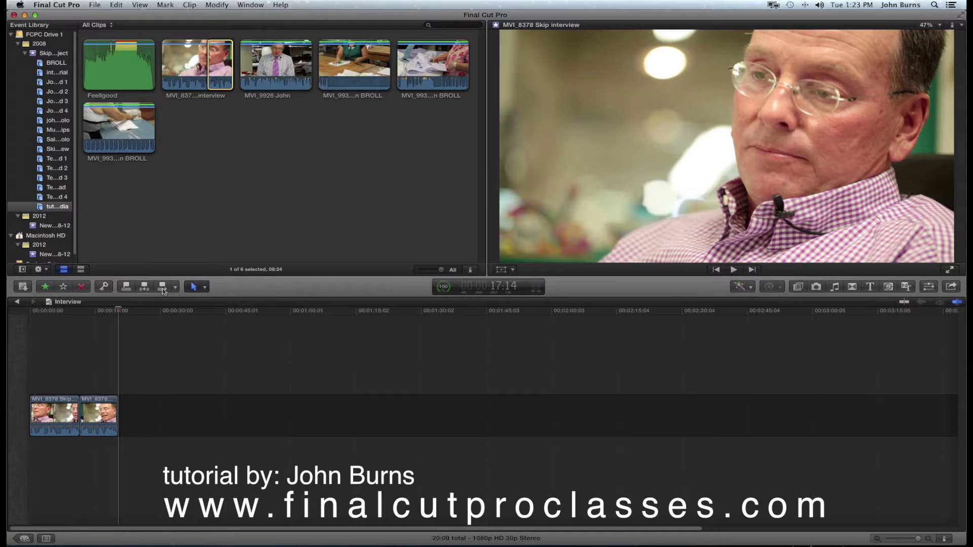
- Mark a 09:03 range on the MVI_9926 John clip, pulling its end earlier
{"action": "left_click", "coordinate": [252, 61]}
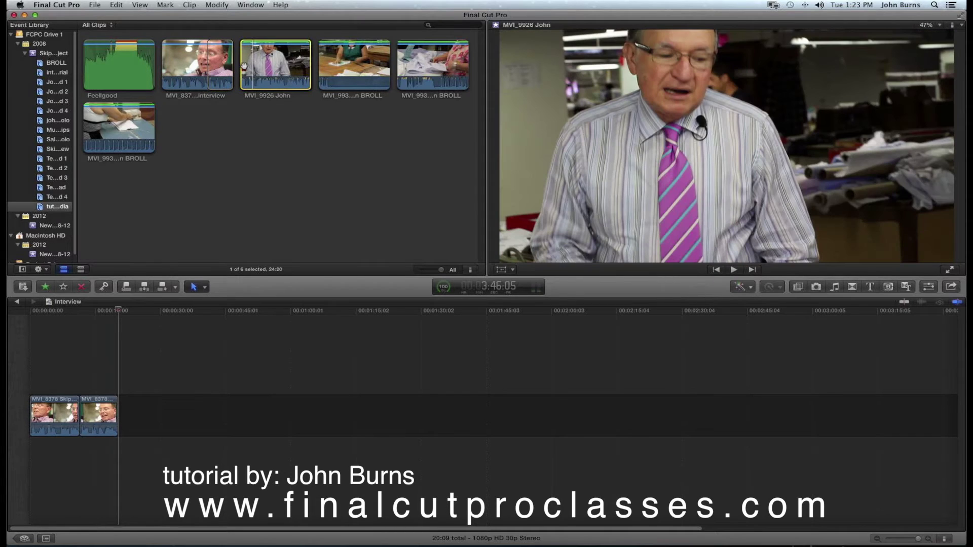
{"action": "left_click", "coordinate": [242, 67]}
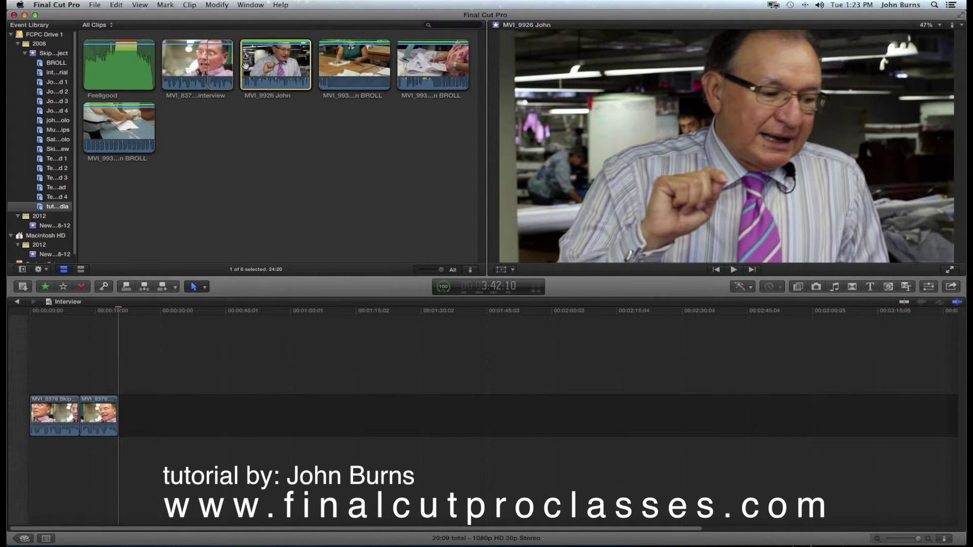
{"action": "left_click", "coordinate": [165, 5]}
{"action": "left_click", "coordinate": [168, 16]}
{"action": "left_click_drag", "start_coordinate": [310, 66], "coordinate": [267, 67]}
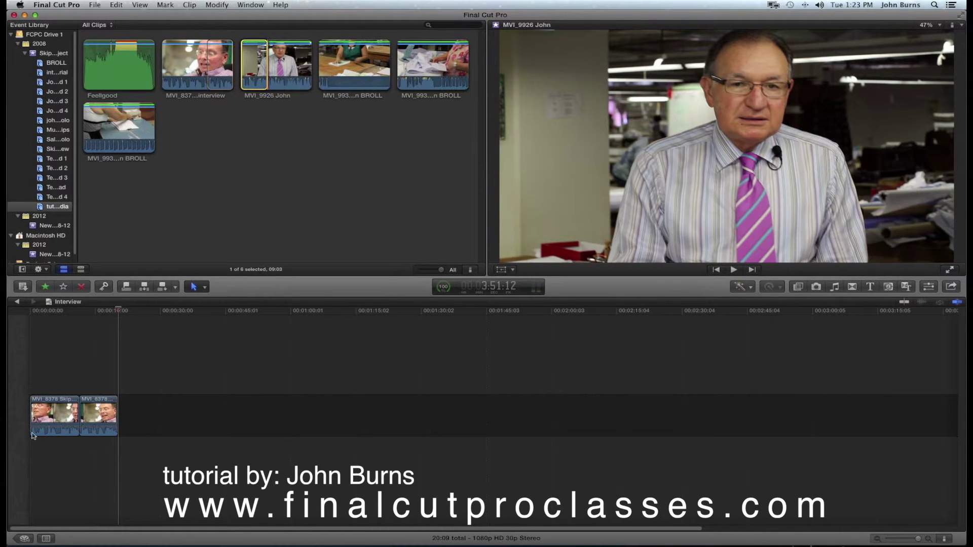
- Park the playhead at the cut between the two interview pieces and play forward
{"action": "left_click", "coordinate": [725, 383]}
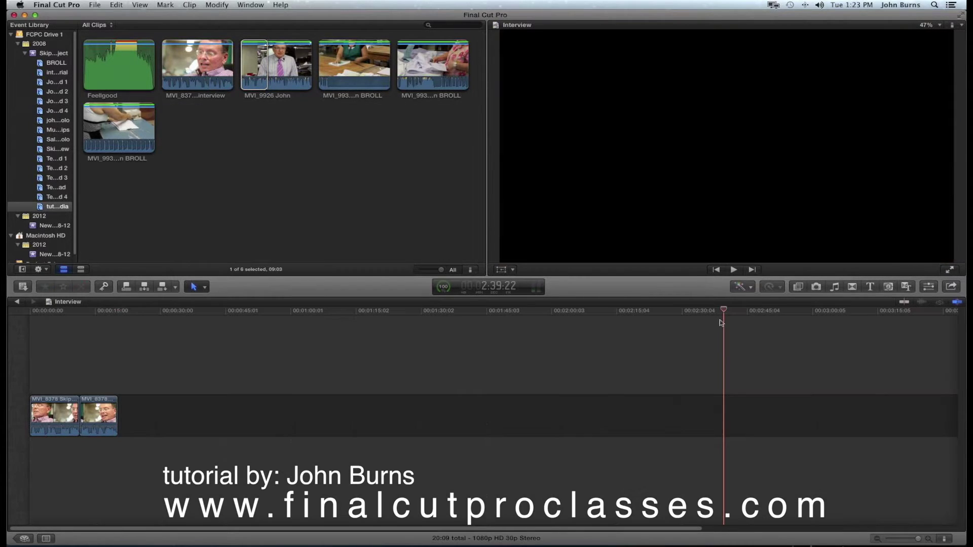
{"action": "left_click", "coordinate": [716, 270]}
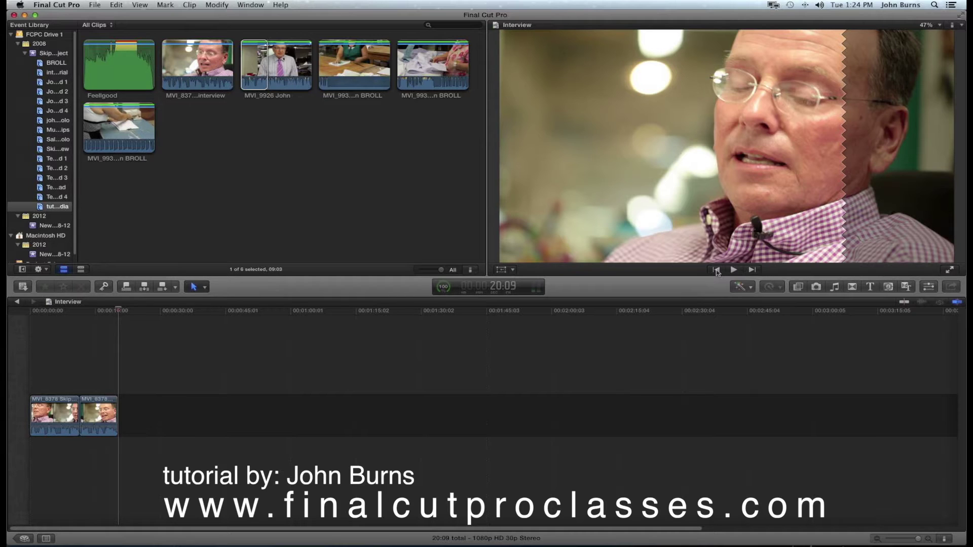
{"action": "left_click", "coordinate": [715, 271]}
{"action": "key", "text": "l"}
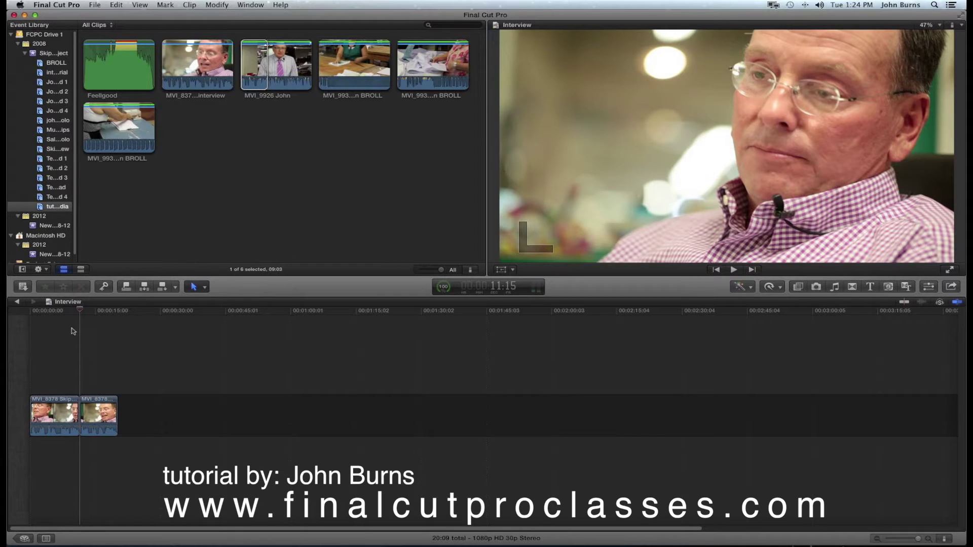
- Insert the John range at the cut and set a new range start near the John clip's end
{"action": "left_click", "coordinate": [144, 287]}
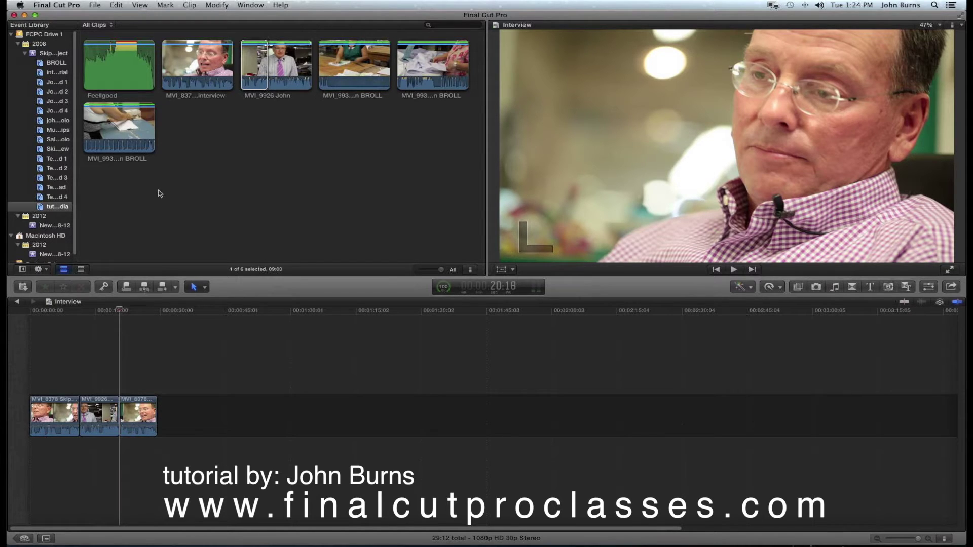
{"action": "left_click", "coordinate": [285, 73]}
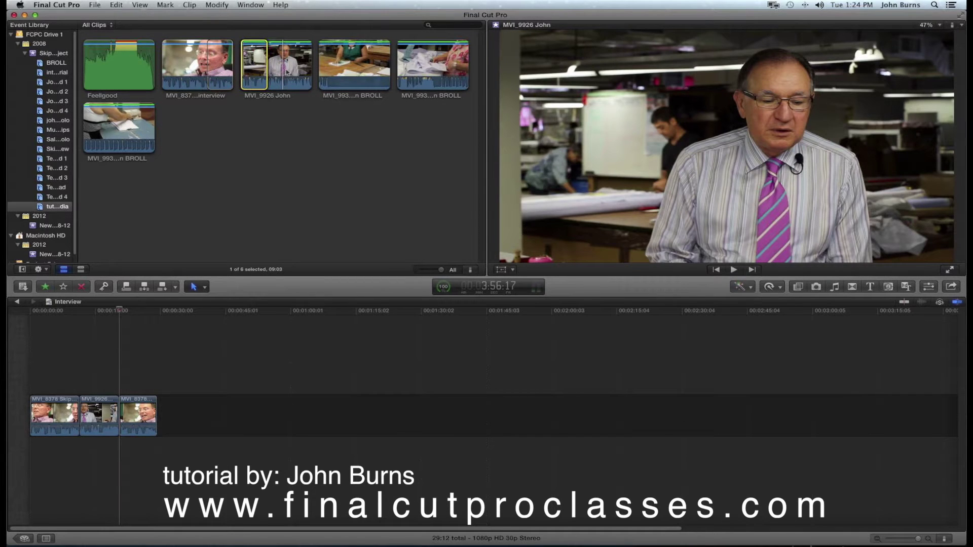
{"action": "left_click", "coordinate": [165, 5]}
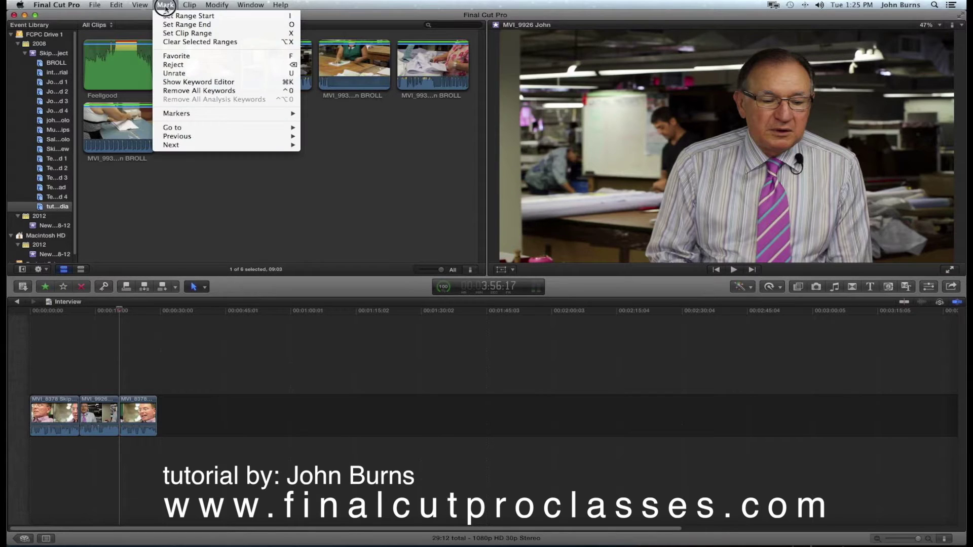
{"action": "left_click", "coordinate": [172, 16]}
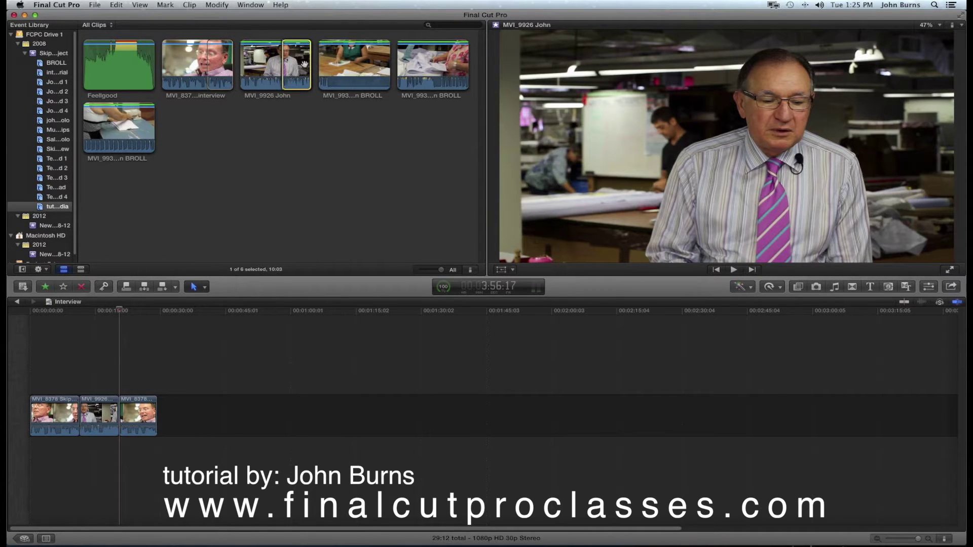
- Set the John range's end and append the 07:05 piece to the end of the storyline
{"action": "left_click", "coordinate": [312, 65]}
{"action": "left_click_drag", "start_coordinate": [312, 66], "coordinate": [308, 66]}
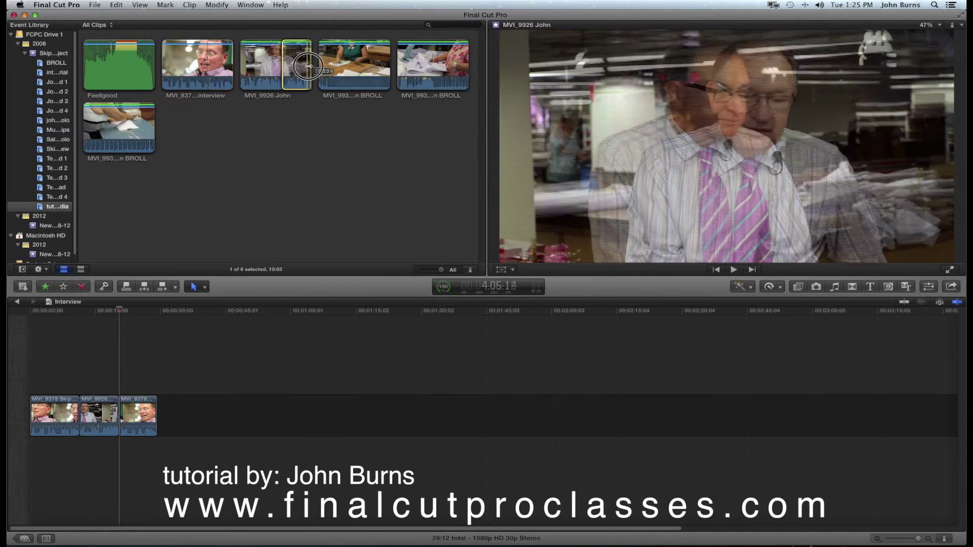
{"action": "left_click_drag", "start_coordinate": [308, 66], "coordinate": [308, 67]}
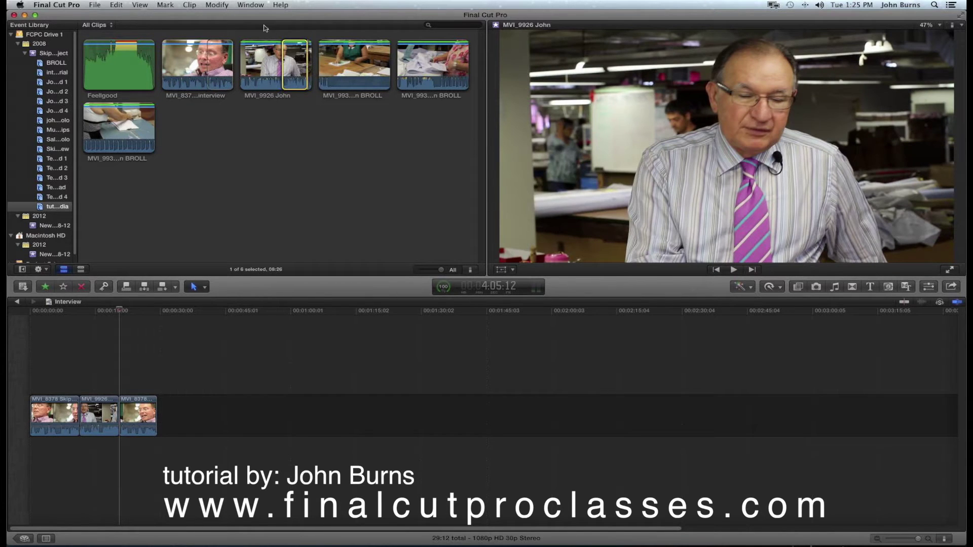
{"action": "left_click", "coordinate": [165, 5]}
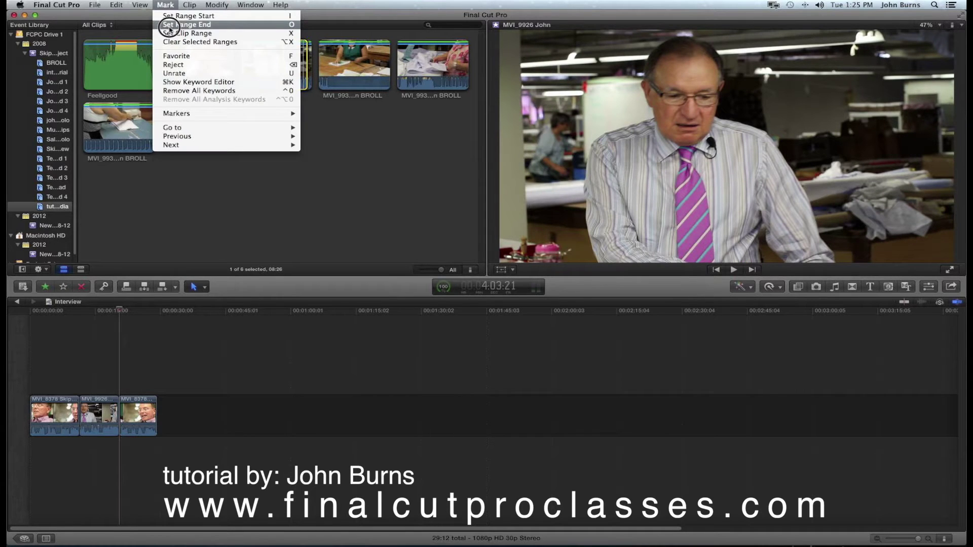
{"action": "left_click", "coordinate": [169, 27]}
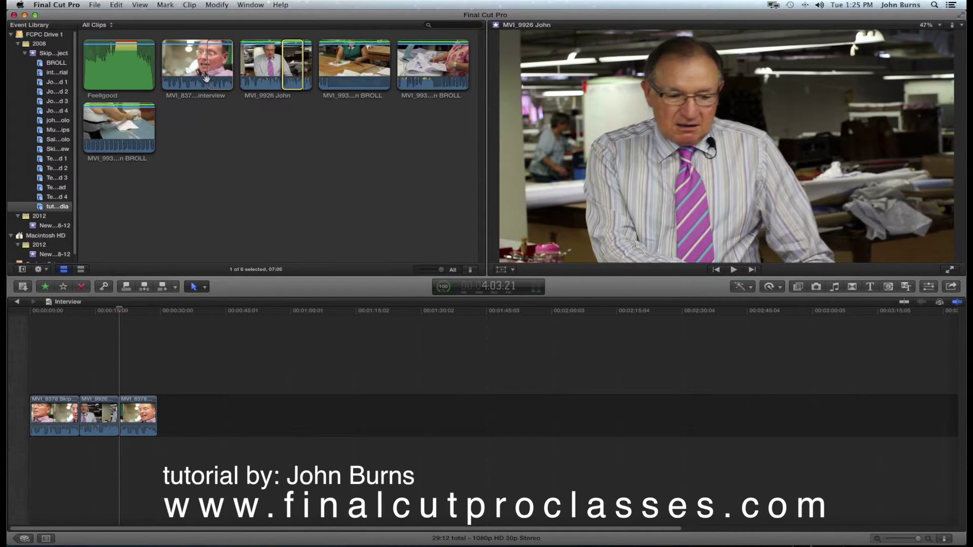
{"action": "left_click", "coordinate": [163, 287]}
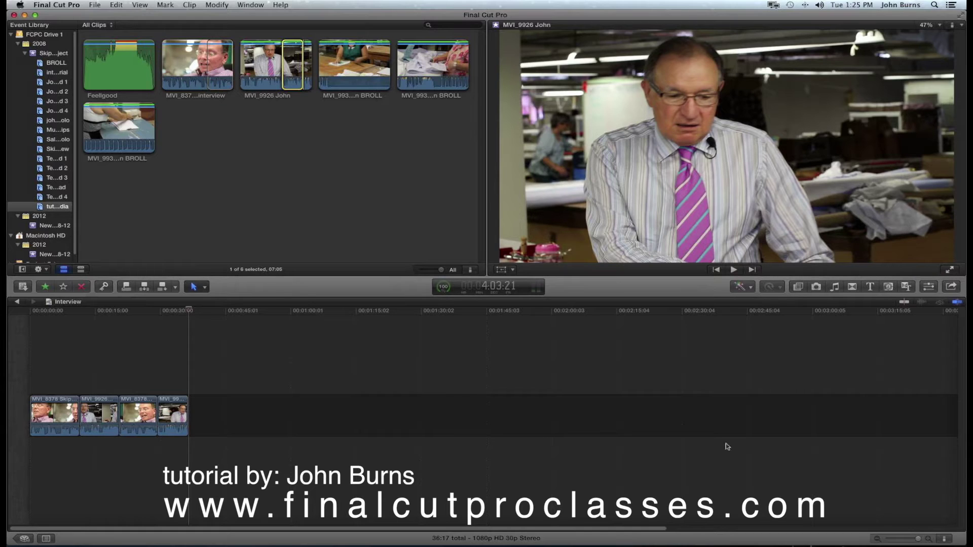
{"action": "left_click_drag", "start_coordinate": [917, 541], "coordinate": [875, 541]}
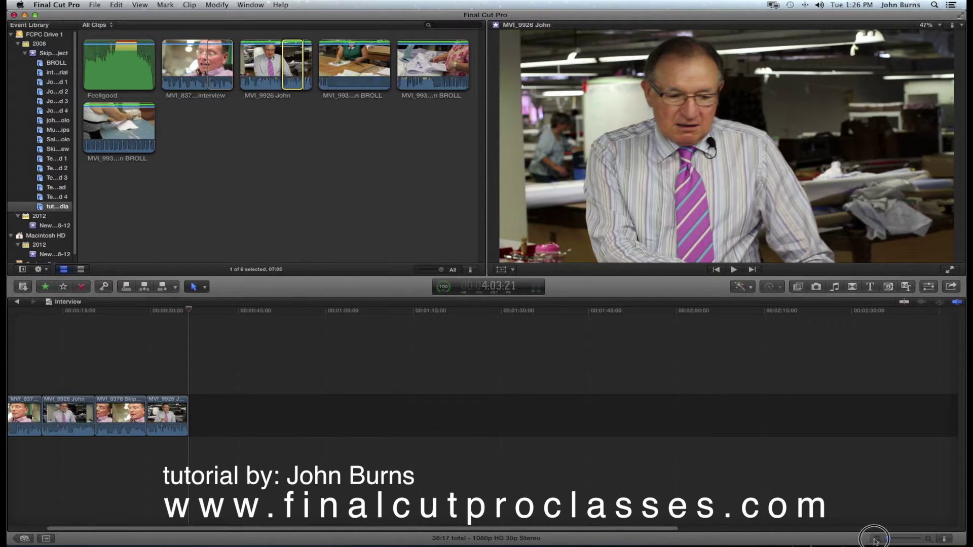
- Zoom in to check the 36:17 end, then zoom out and return the playhead to the start
{"action": "left_click", "coordinate": [929, 539]}
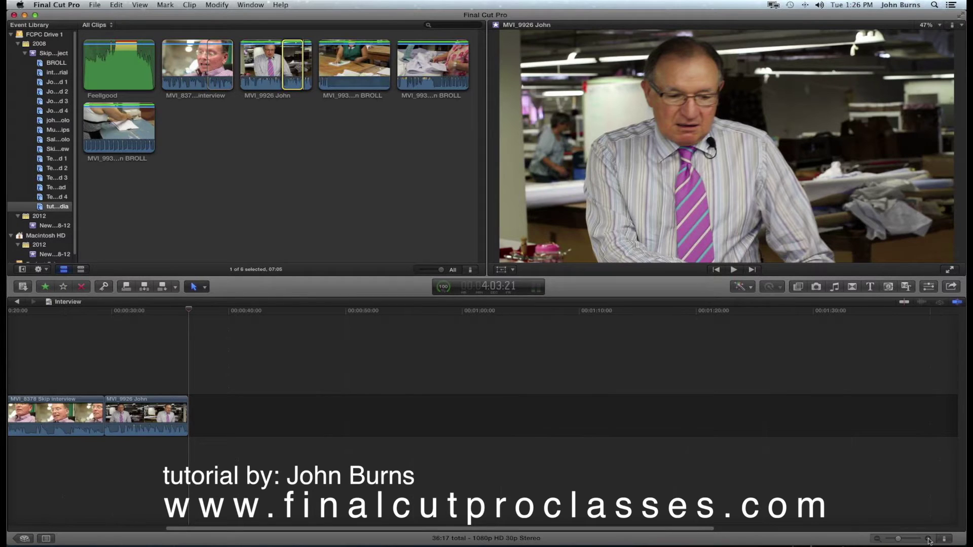
{"action": "left_click", "coordinate": [929, 539]}
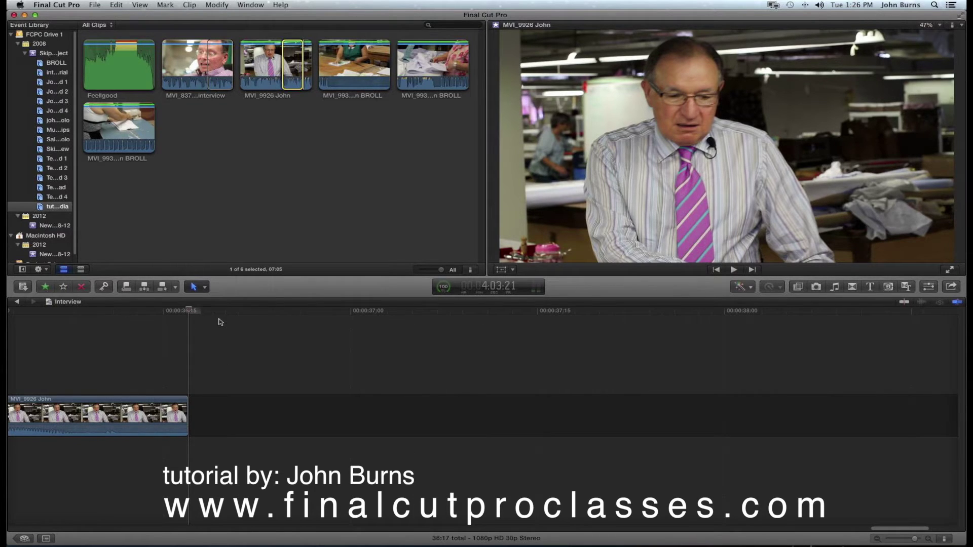
{"action": "left_click", "coordinate": [190, 310]}
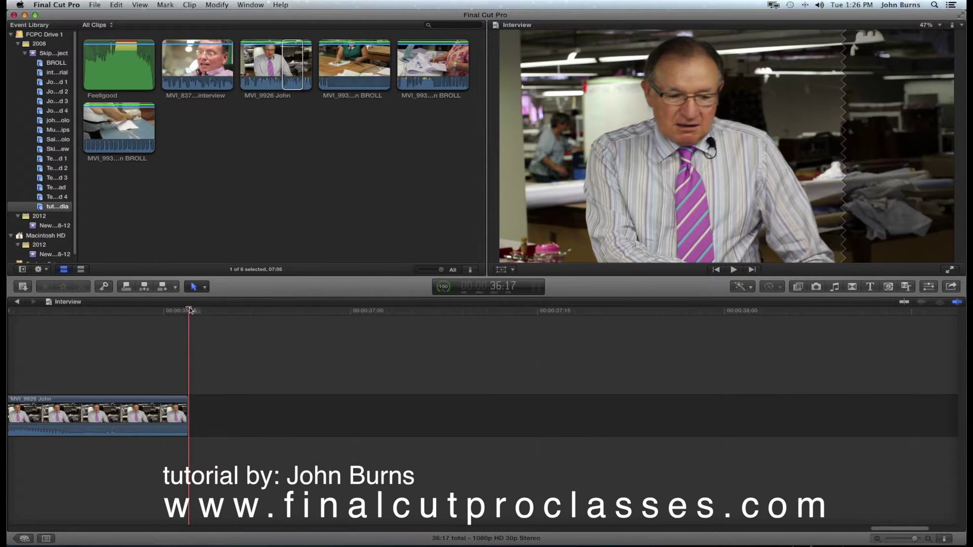
{"action": "key", "text": "Left"}
{"action": "key", "text": "Left"}
{"action": "key", "text": "Left"}
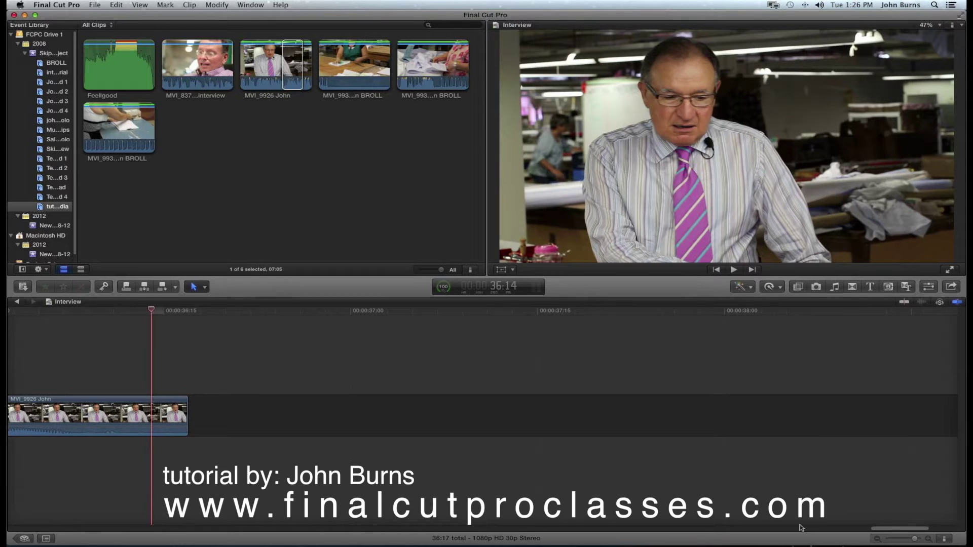
{"action": "left_click", "coordinate": [877, 538]}
{"action": "left_click", "coordinate": [876, 538]}
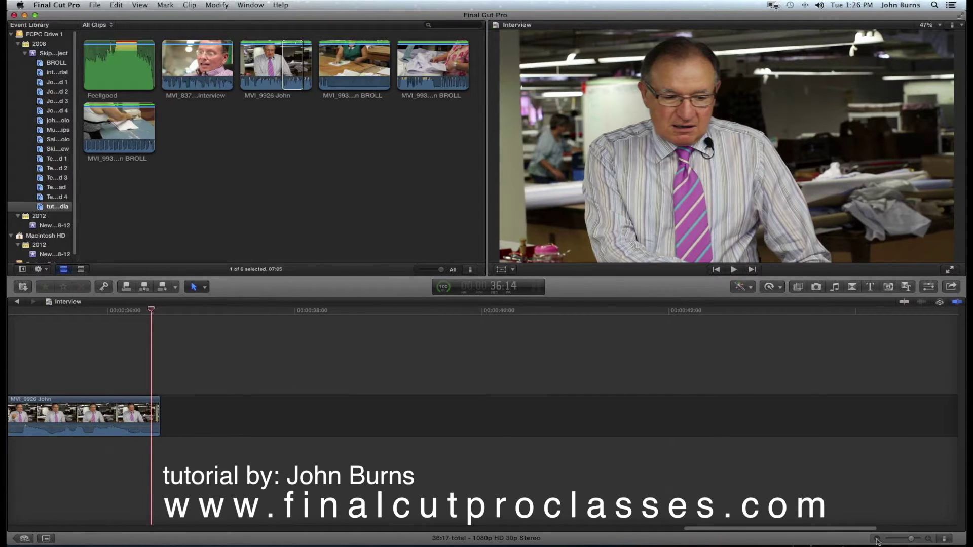
{"action": "left_click_drag", "start_coordinate": [747, 532], "coordinate": [127, 530]}
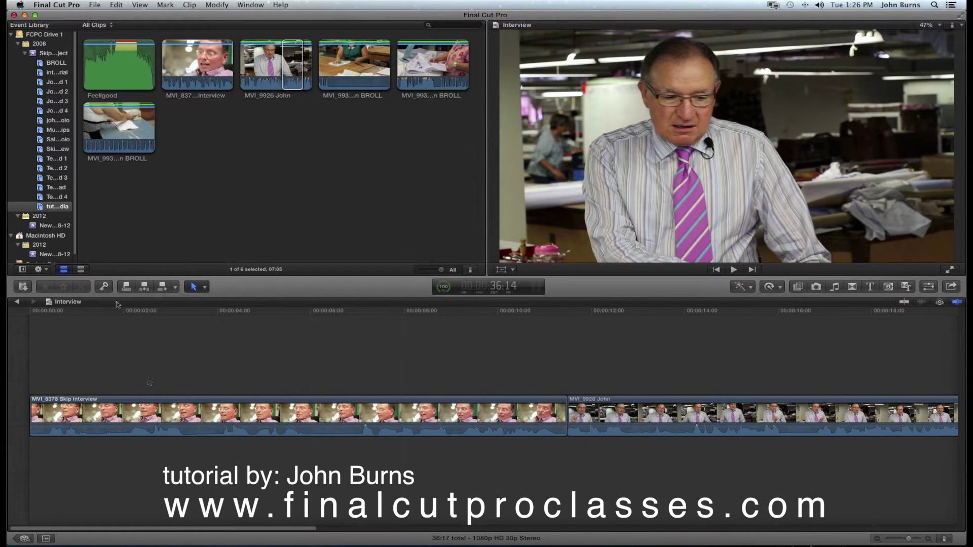
{"action": "left_click_drag", "start_coordinate": [121, 313], "coordinate": [13, 316]}
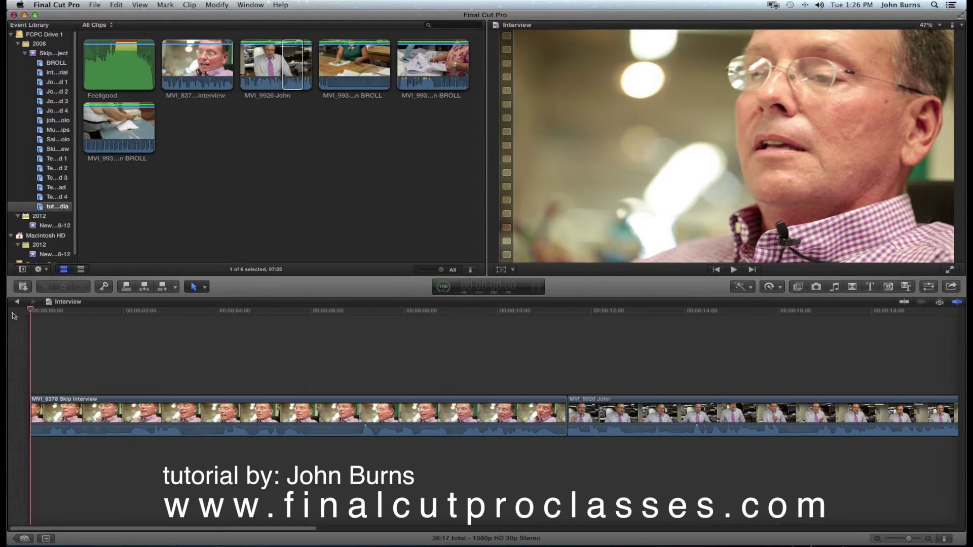
- Ripple-delete a six-frame range at about 2:10 in the Skip interview, leaving 36:11
{"action": "key", "text": "space"}
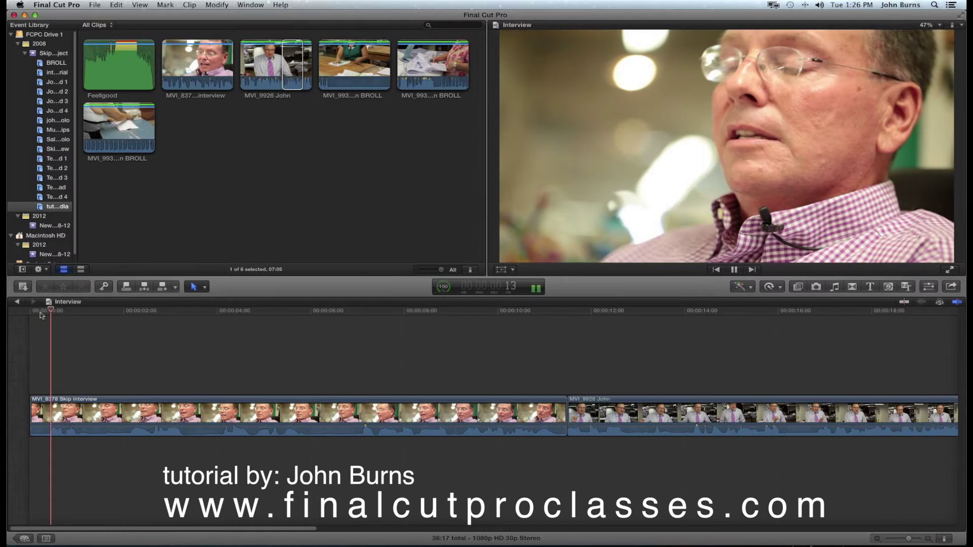
{"action": "key", "text": "space"}
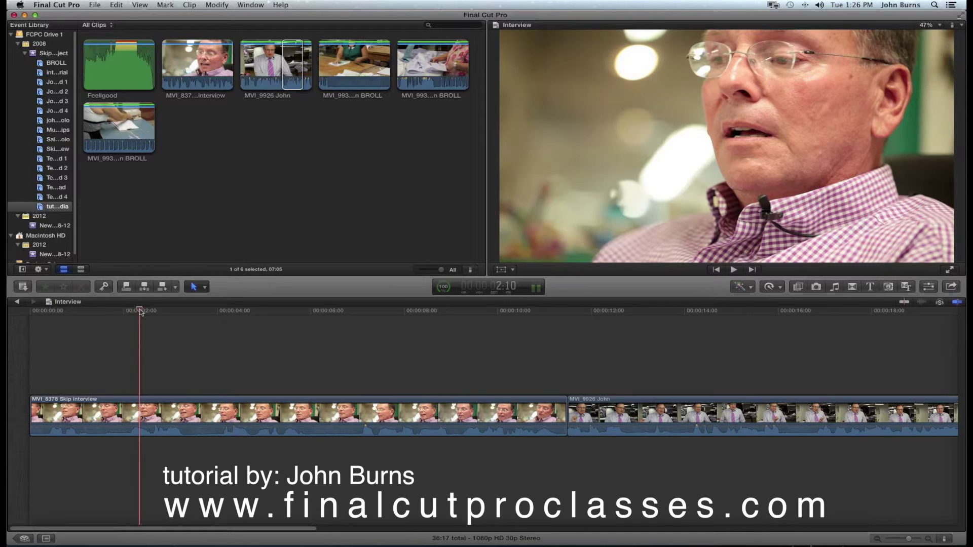
{"action": "key", "text": "i"}
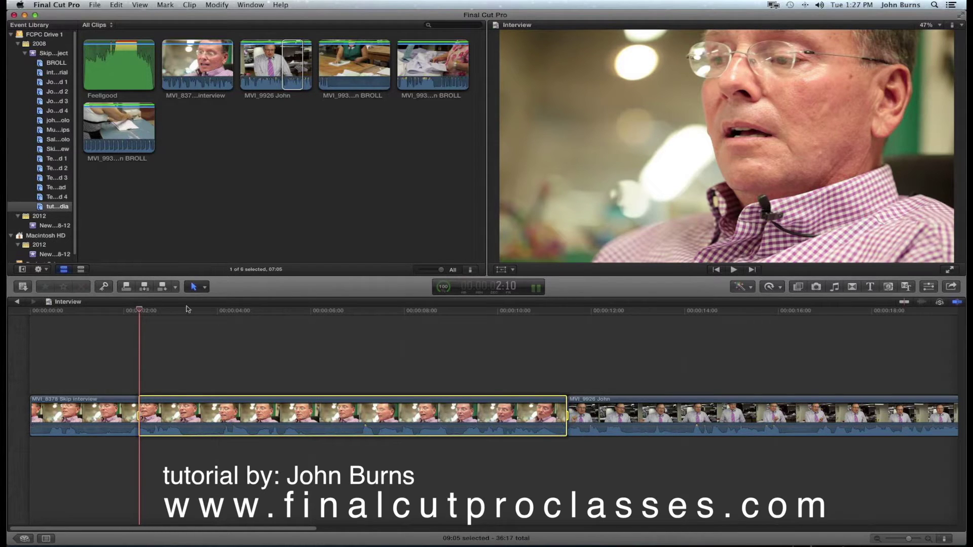
{"action": "left_click_drag", "start_coordinate": [141, 313], "coordinate": [151, 315]}
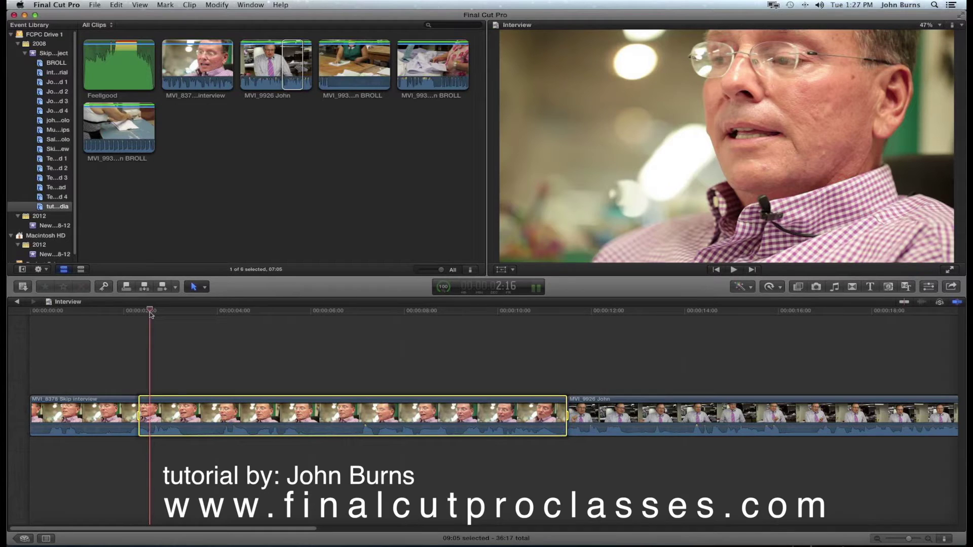
{"action": "mouse_move", "coordinate": [148, 421]}
{"action": "left_mouse_down"}
{"action": "mouse_move", "coordinate": [50, 420]}
{"action": "mouse_move", "coordinate": [143, 422]}
{"action": "left_mouse_up"}
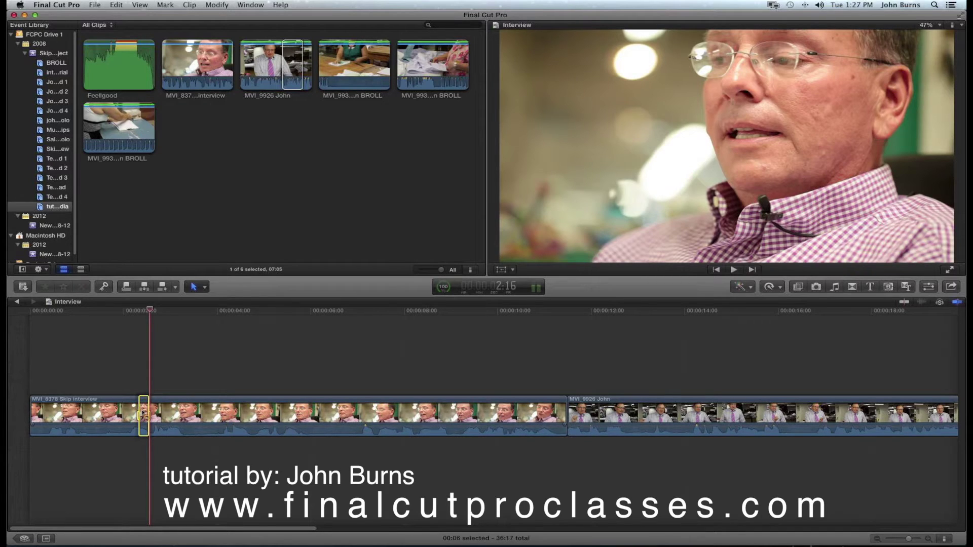
{"action": "key", "text": "Delete"}
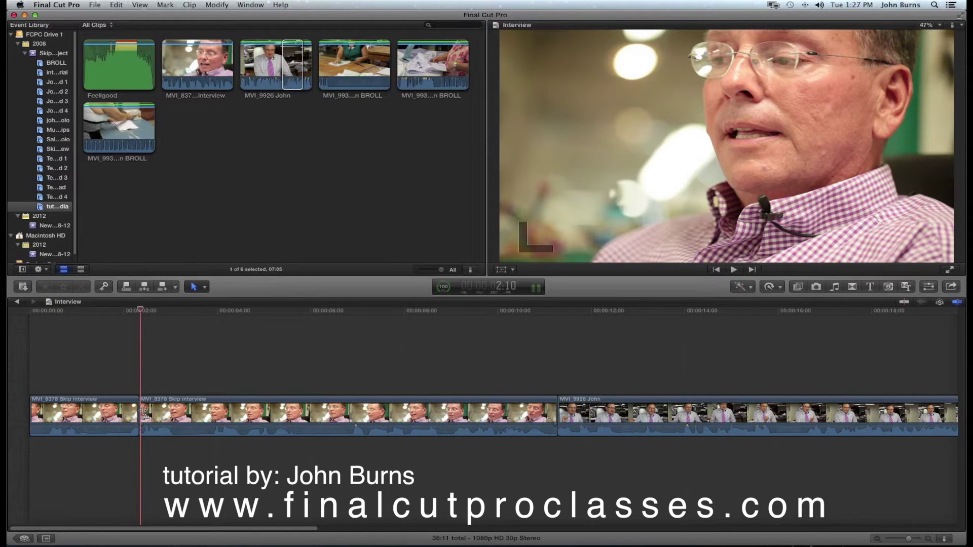
{"action": "left_click", "coordinate": [143, 311]}
- Mark and ripple-delete a nine-frame range at about 6 seconds in the Skip interview
{"action": "left_click_drag", "start_coordinate": [143, 311], "coordinate": [321, 327]}
{"action": "key", "text": "c"}
{"action": "mouse_move", "coordinate": [326, 311]}
{"action": "left_mouse_down"}
{"action": "mouse_move", "coordinate": [369, 314]}
{"action": "mouse_move", "coordinate": [326, 314]}
{"action": "mouse_move", "coordinate": [337, 314]}
{"action": "left_mouse_up"}
{"action": "key", "text": "o"}
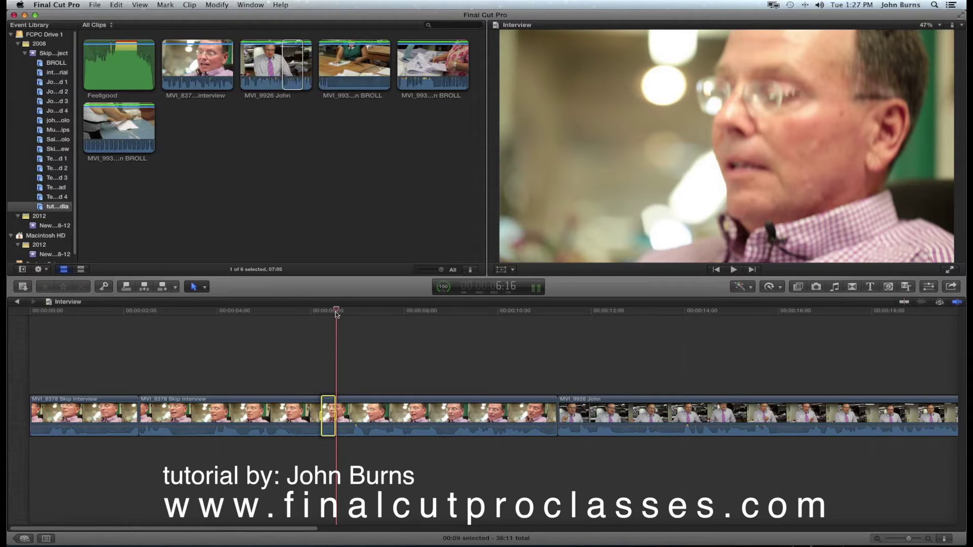
{"action": "key", "text": "Delete"}
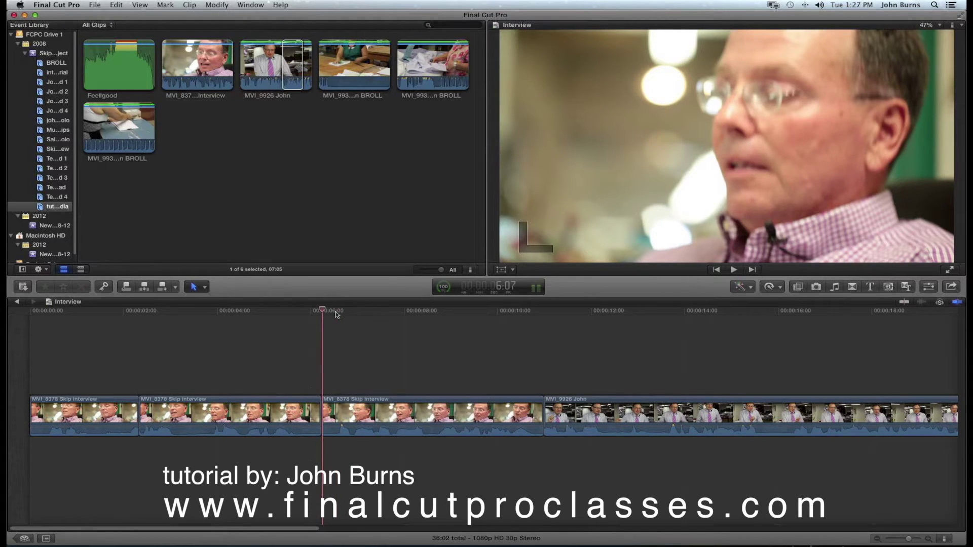
- Remove the first 01:04 of the MVI_9926 John clip, up to 12:03, leaving 34:28
{"action": "left_click", "coordinate": [603, 314]}
{"action": "mouse_move", "coordinate": [603, 315]}
{"action": "left_mouse_down"}
{"action": "mouse_move", "coordinate": [686, 316]}
{"action": "mouse_move", "coordinate": [598, 313]}
{"action": "left_mouse_up"}
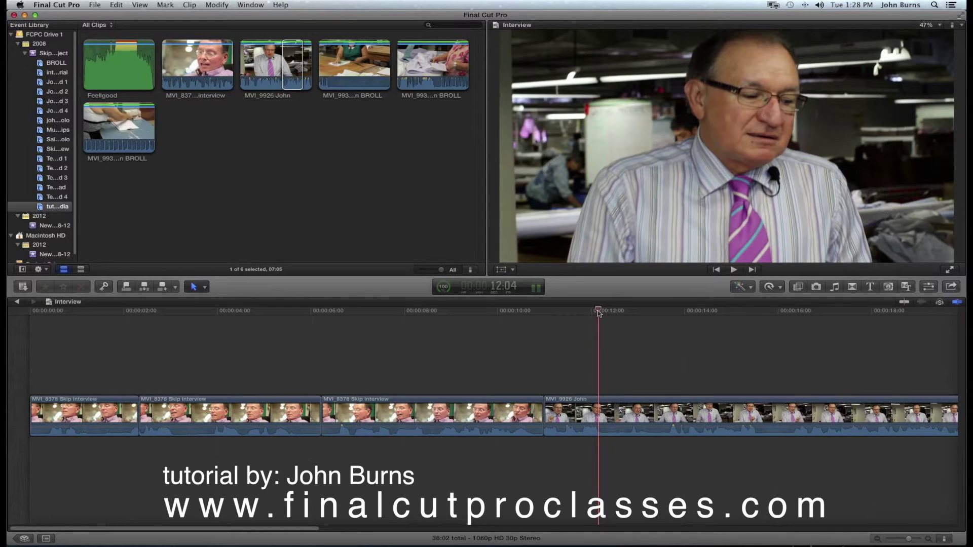
{"action": "key", "text": "super+b"}
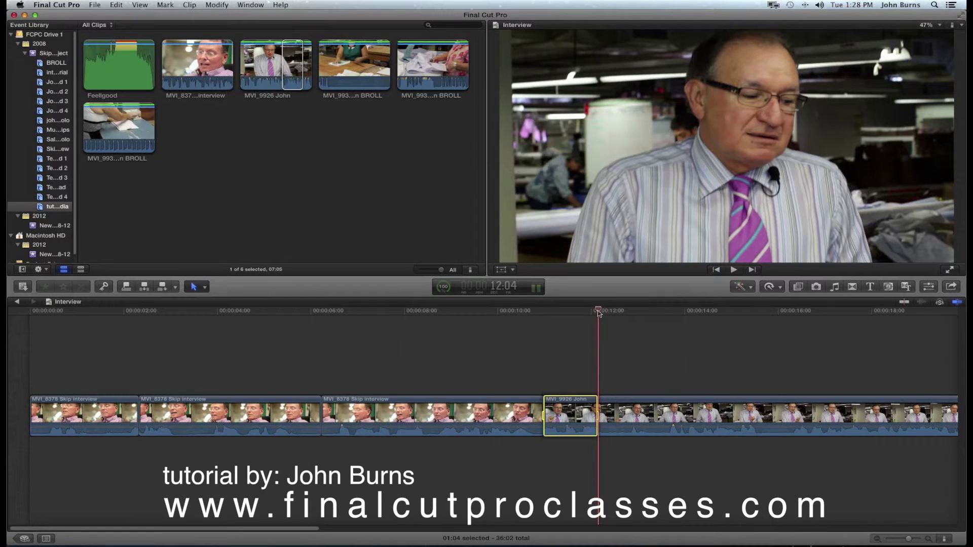
{"action": "key", "text": "Delete"}
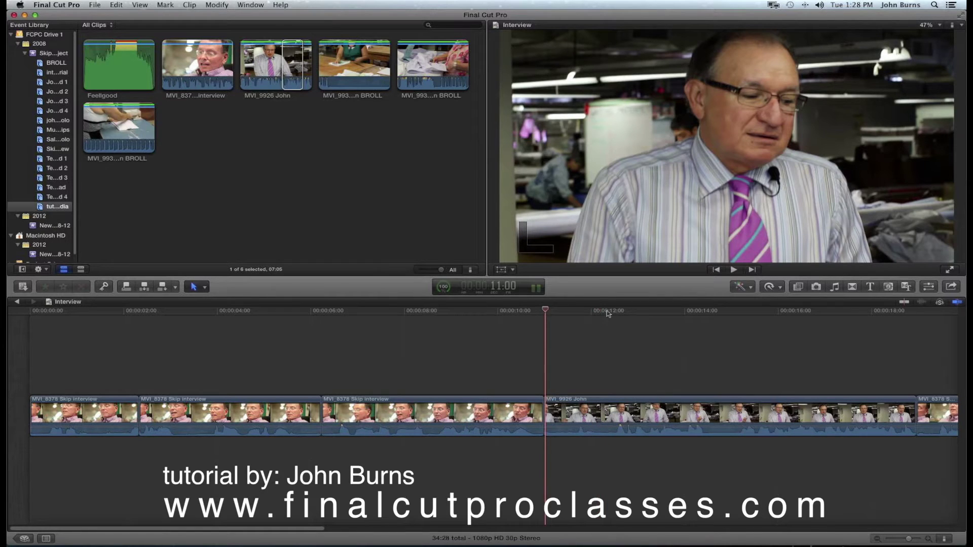
{"action": "left_click", "coordinate": [604, 311]}
{"action": "left_click_drag", "start_coordinate": [603, 311], "coordinate": [711, 319]}
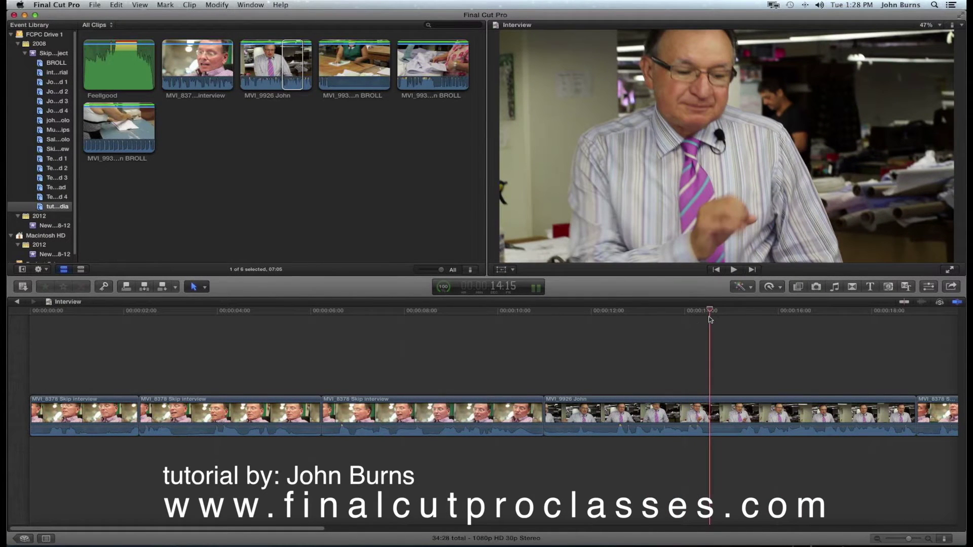
{"action": "key", "text": "i"}
{"action": "left_click_drag", "start_coordinate": [714, 315], "coordinate": [781, 317]}
{"action": "left_click_drag", "start_coordinate": [770, 317], "coordinate": [743, 317]}
{"action": "key", "text": "o"}
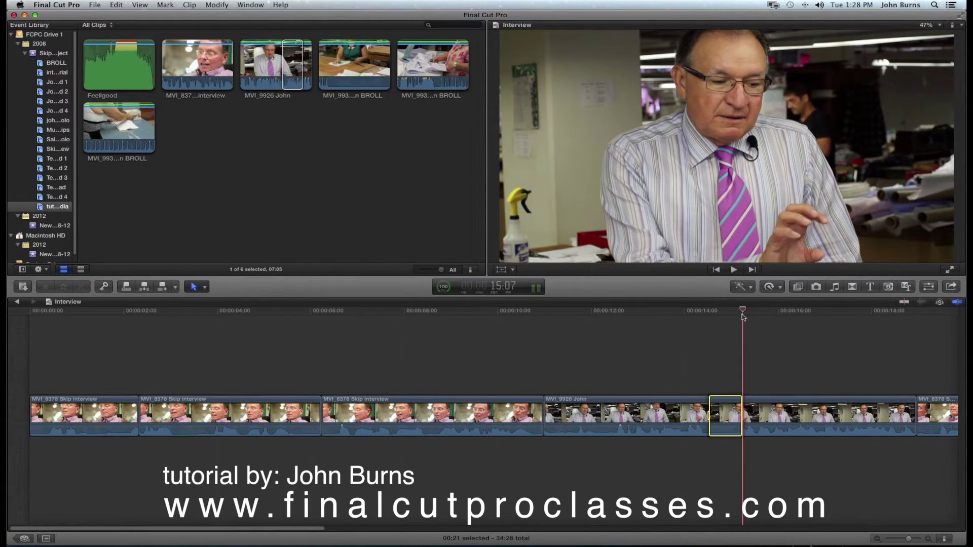
{"action": "key", "text": "Delete"}
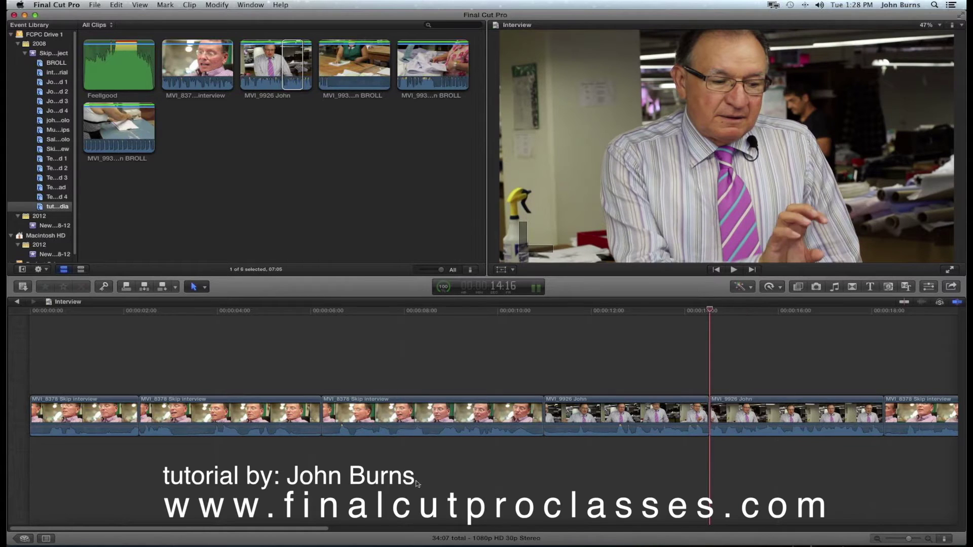
{"action": "left_click_drag", "start_coordinate": [313, 531], "coordinate": [507, 532]}
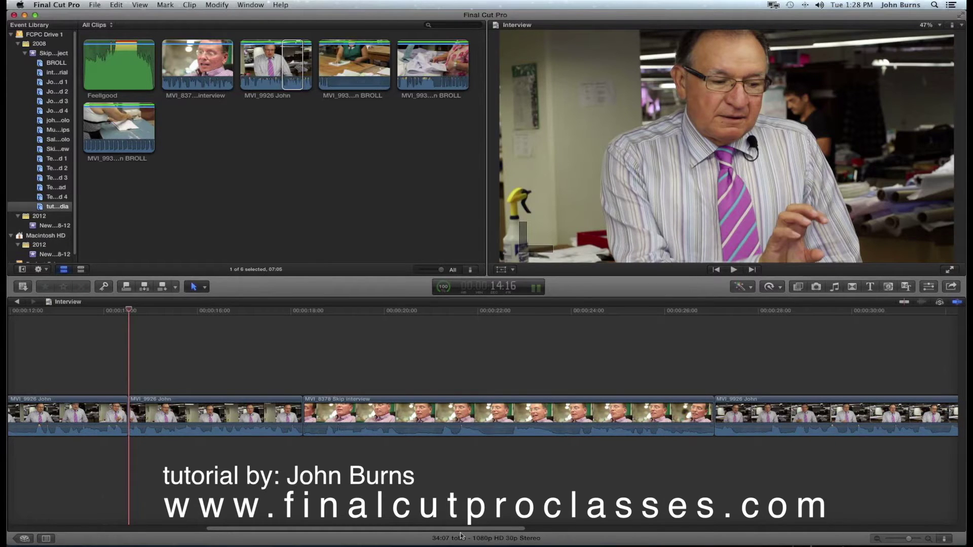
{"action": "left_click_drag", "start_coordinate": [444, 530], "coordinate": [149, 533]}
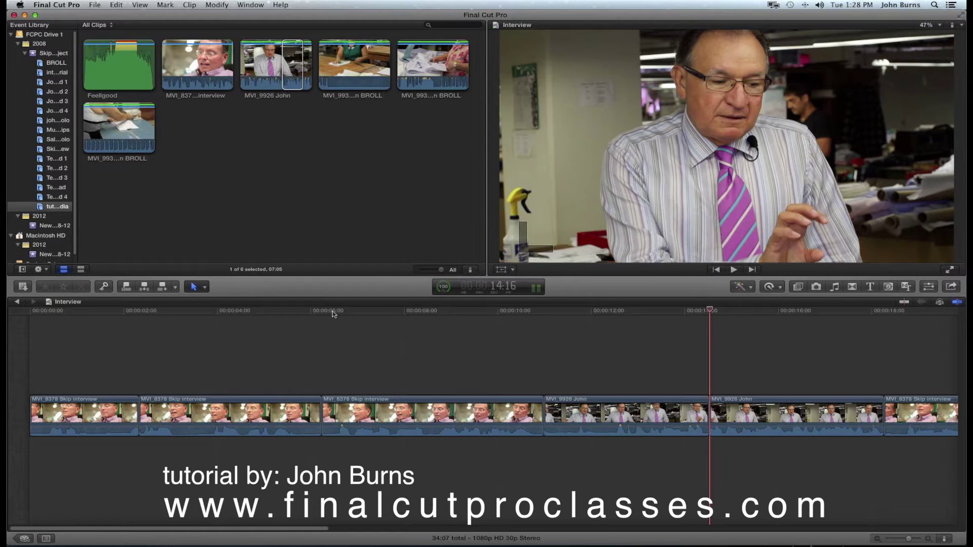
{"action": "left_click", "coordinate": [120, 307]}
{"action": "mouse_move", "coordinate": [114, 306]}
{"action": "left_mouse_down"}
{"action": "mouse_move", "coordinate": [81, 303]}
{"action": "mouse_move", "coordinate": [220, 313]}
{"action": "mouse_move", "coordinate": [117, 306]}
{"action": "mouse_move", "coordinate": [128, 309]}
{"action": "left_mouse_up"}
- Mark a short interview range starting at 2:00 and select the MVI_9930 John BROLL clip
{"action": "key", "text": "space"}
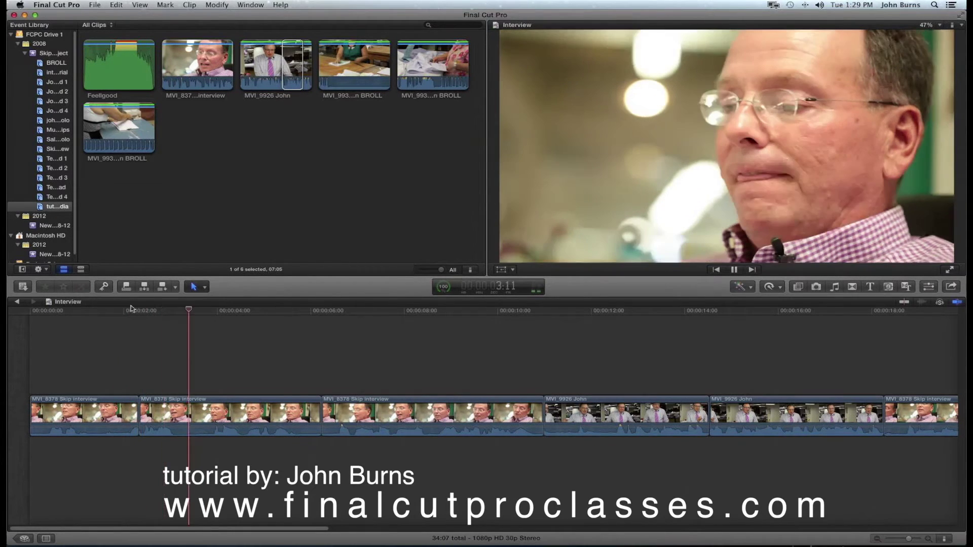
{"action": "key", "text": "space"}
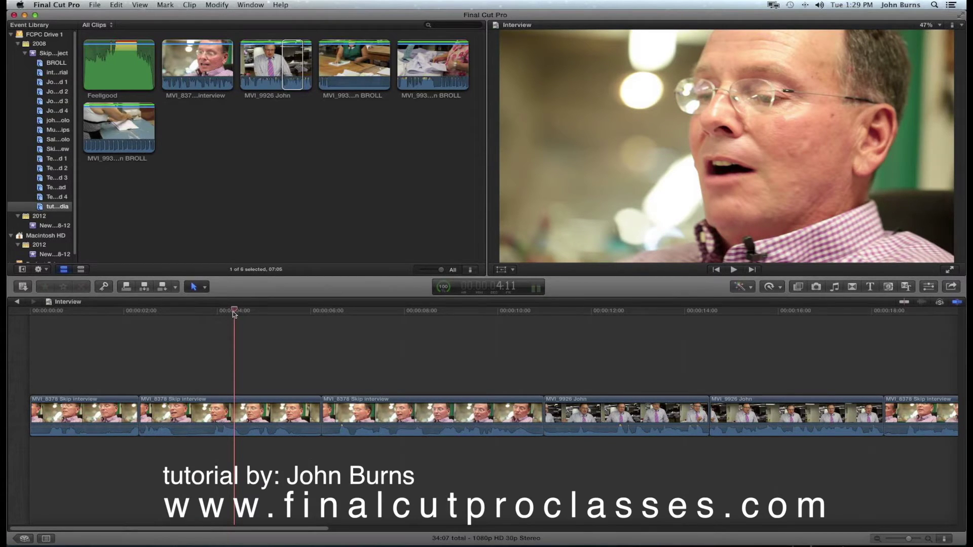
{"action": "left_click_drag", "start_coordinate": [234, 312], "coordinate": [127, 311]}
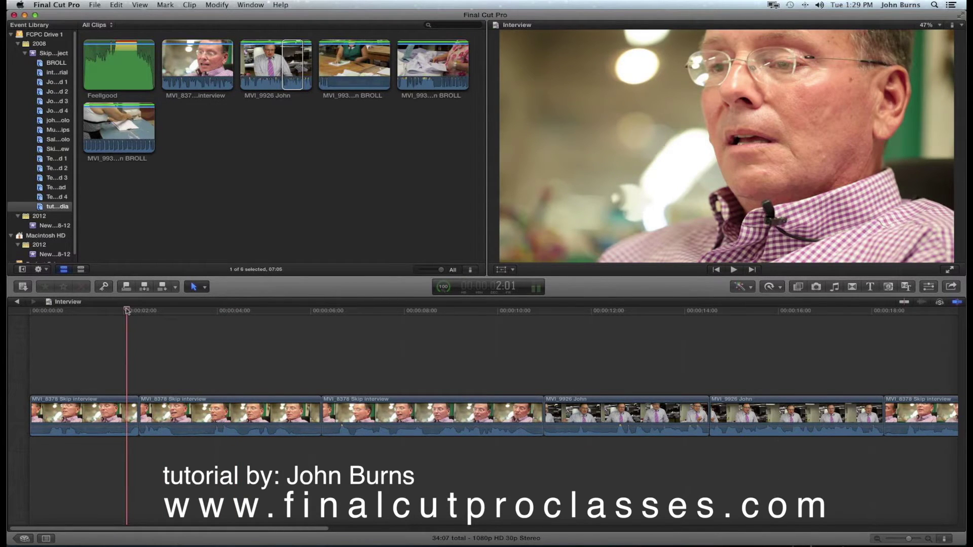
{"action": "key", "text": "i"}
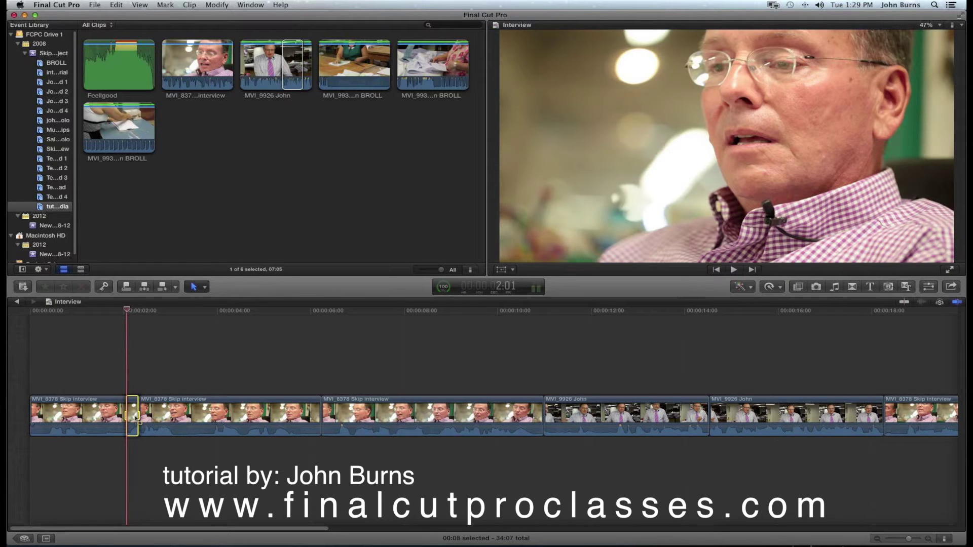
{"action": "left_click_drag", "start_coordinate": [127, 311], "coordinate": [146, 311]}
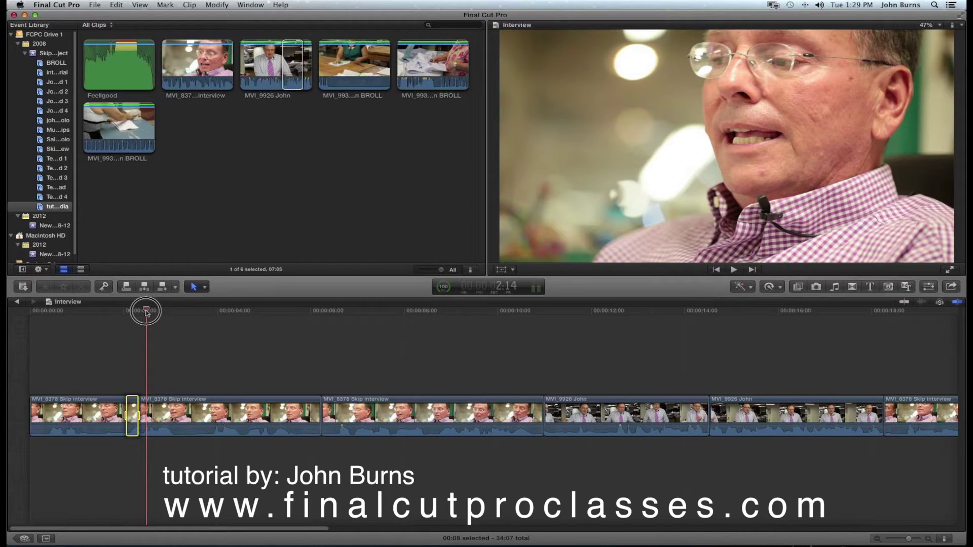
{"action": "key", "text": "o"}
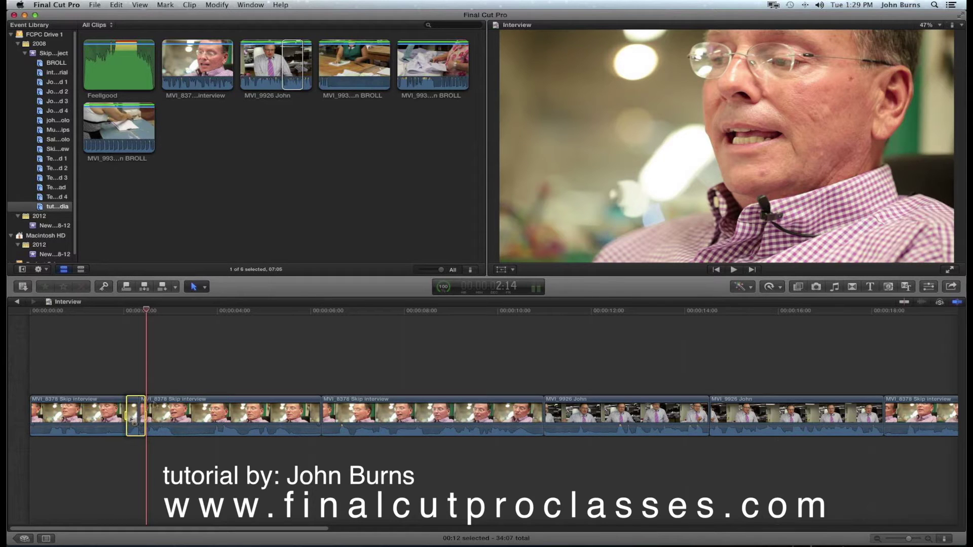
{"action": "left_click", "coordinate": [340, 71]}
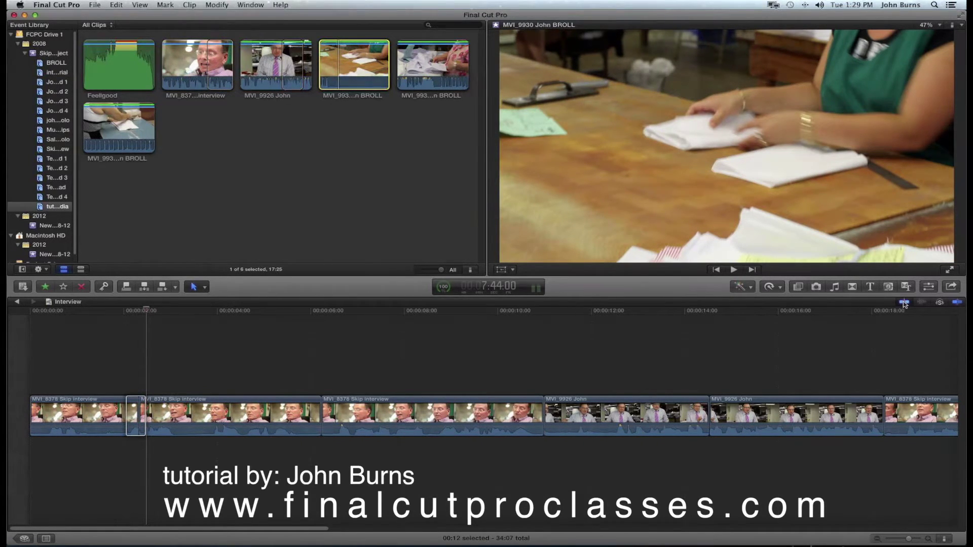
- Set the MVI_9930 BROLL range start and connect its video only above the interview at 2 seconds
{"action": "left_click", "coordinate": [904, 304]}
{"action": "left_click", "coordinate": [333, 67]}
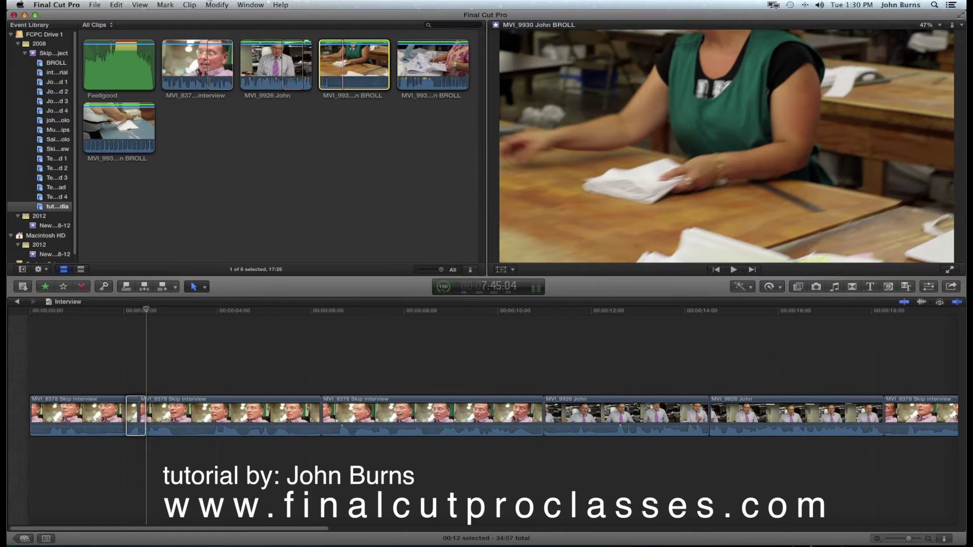
{"action": "left_click", "coordinate": [192, 7]}
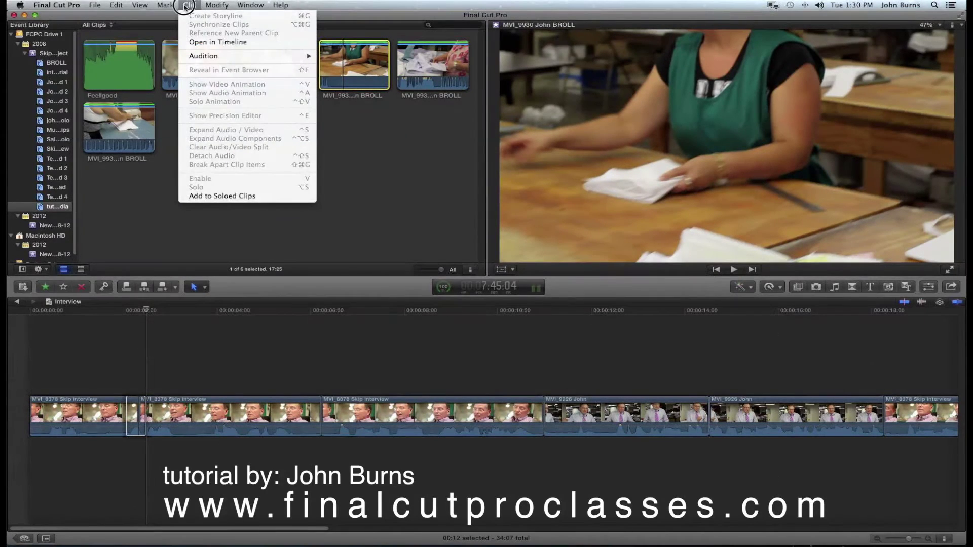
{"action": "left_click", "coordinate": [172, 17]}
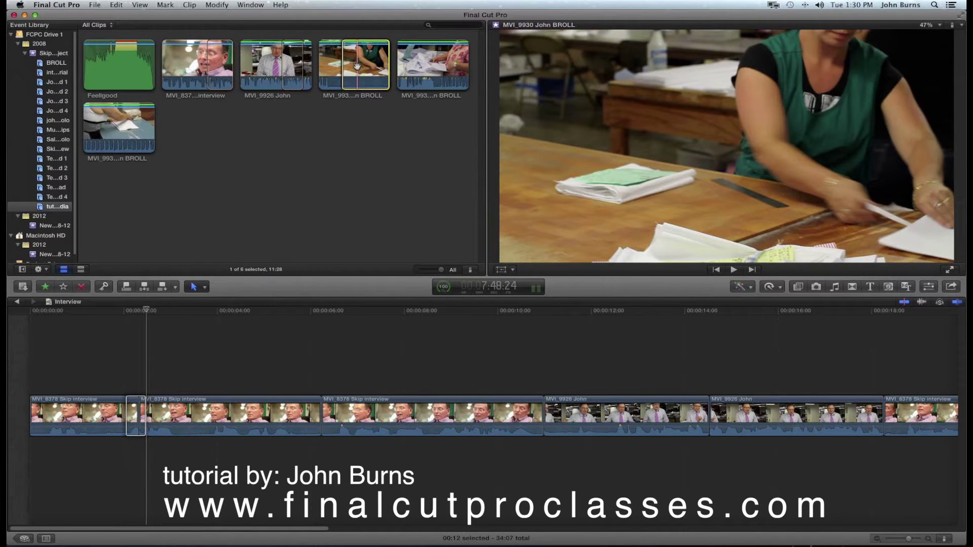
{"action": "left_click", "coordinate": [137, 388]}
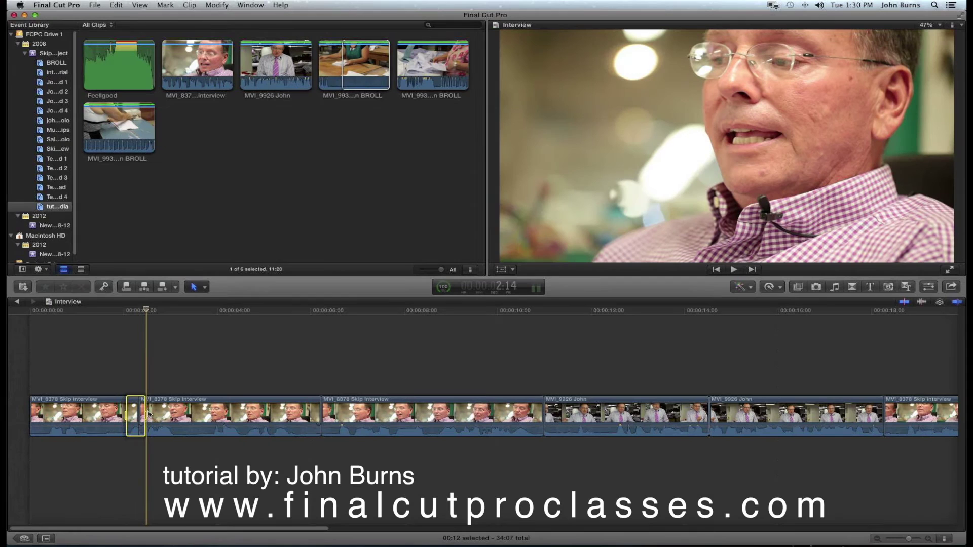
{"action": "left_click", "coordinate": [353, 65]}
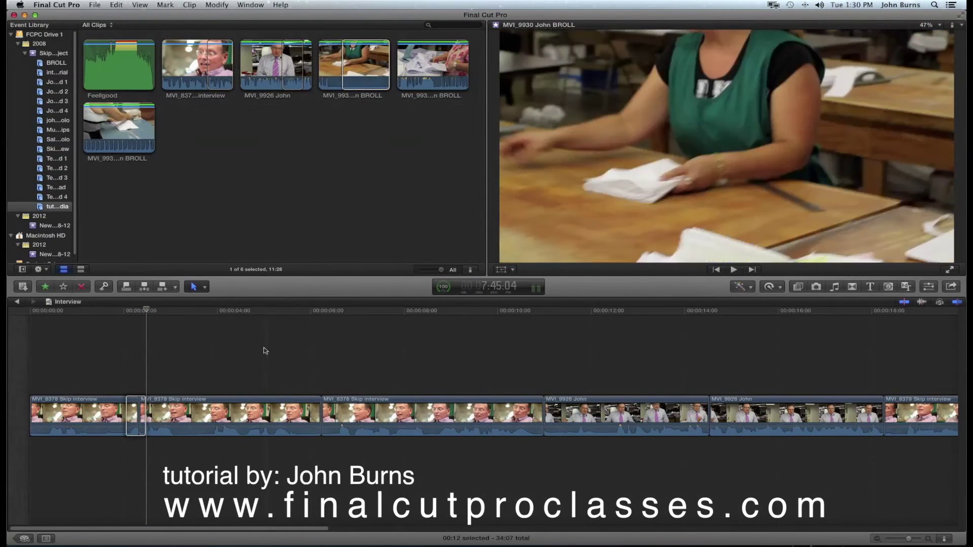
{"action": "scroll", "coordinate": [264, 350], "scroll_direction": "right", "scroll_amount": 2}
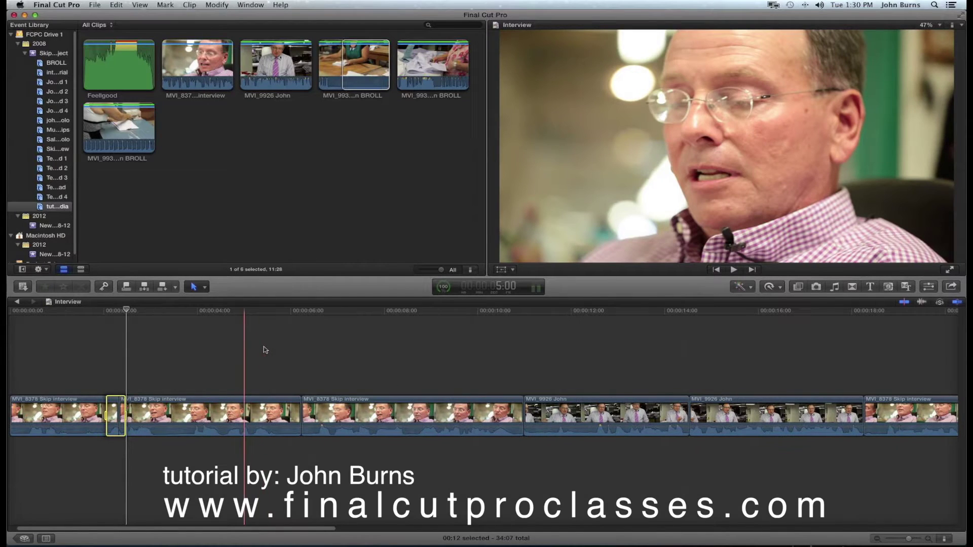
{"action": "scroll", "coordinate": [295, 348], "scroll_direction": "left", "scroll_amount": 2}
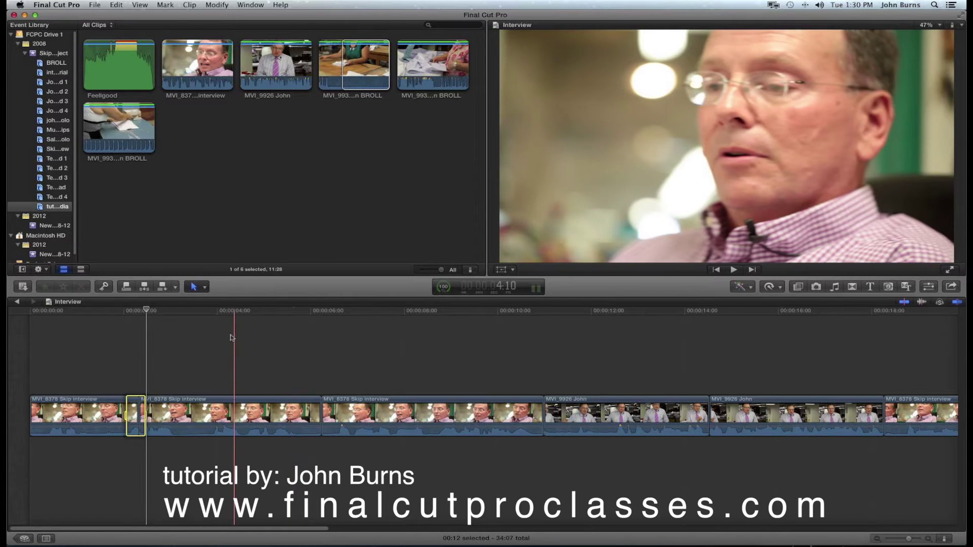
{"action": "left_click", "coordinate": [175, 287]}
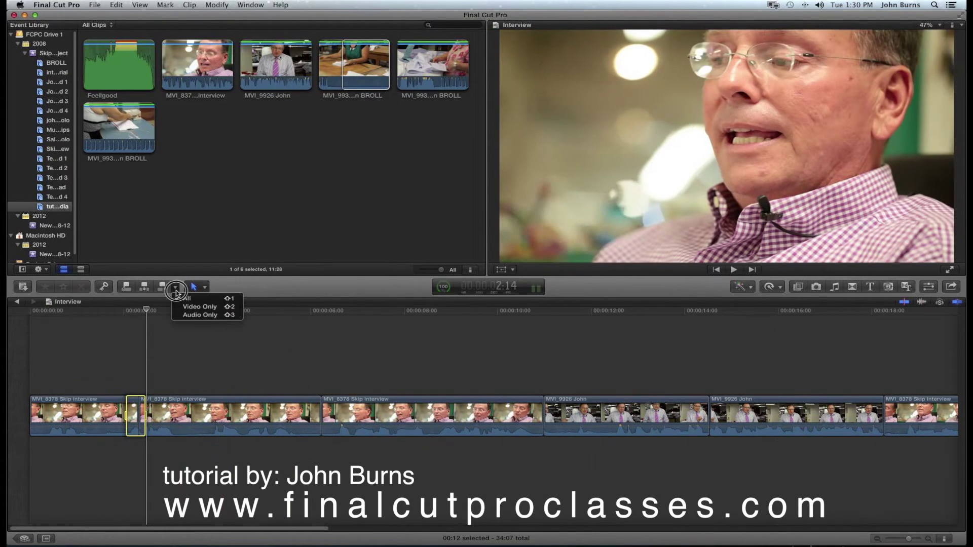
{"action": "left_click", "coordinate": [200, 306]}
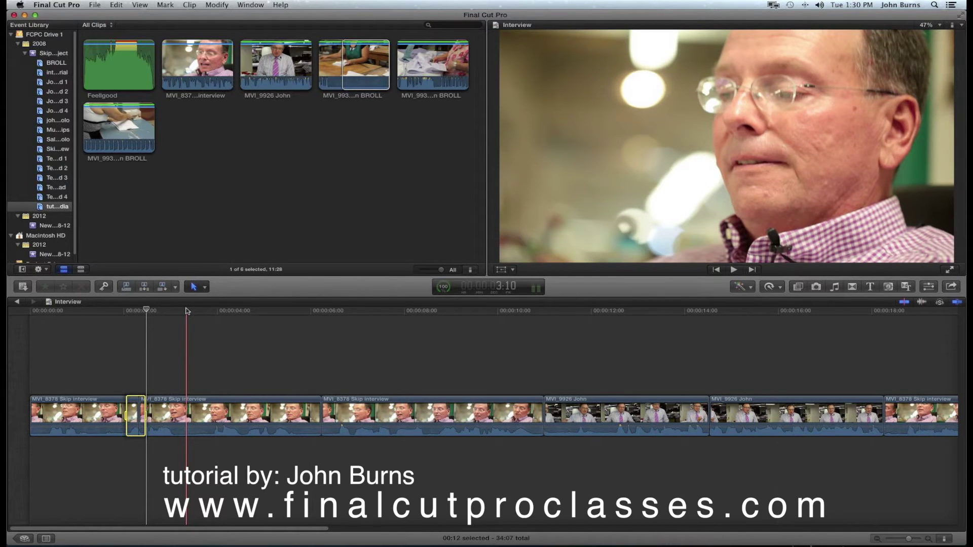
{"action": "left_click", "coordinate": [126, 287]}
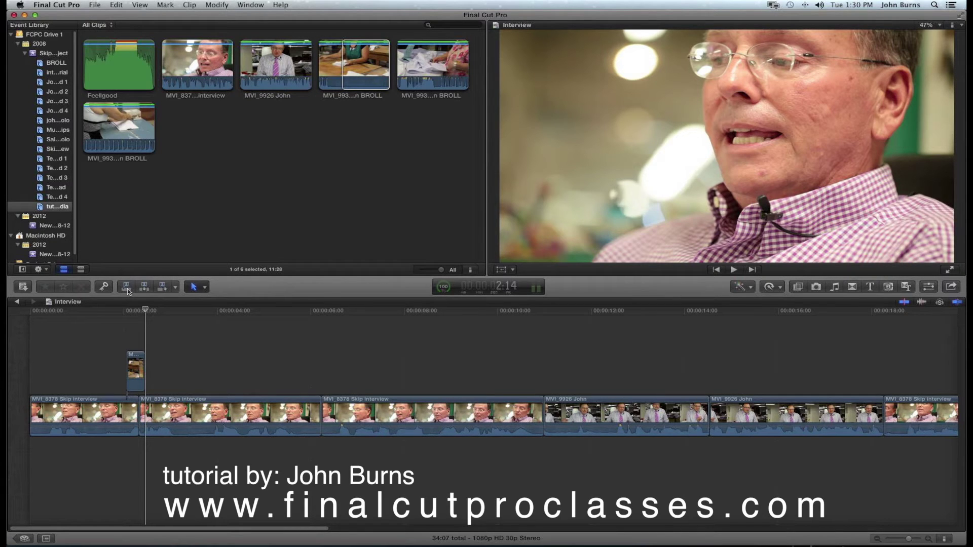
- Play back the first cutaway and adjust the MVI_9930 BROLL clip's end point
{"action": "left_click", "coordinate": [117, 313]}
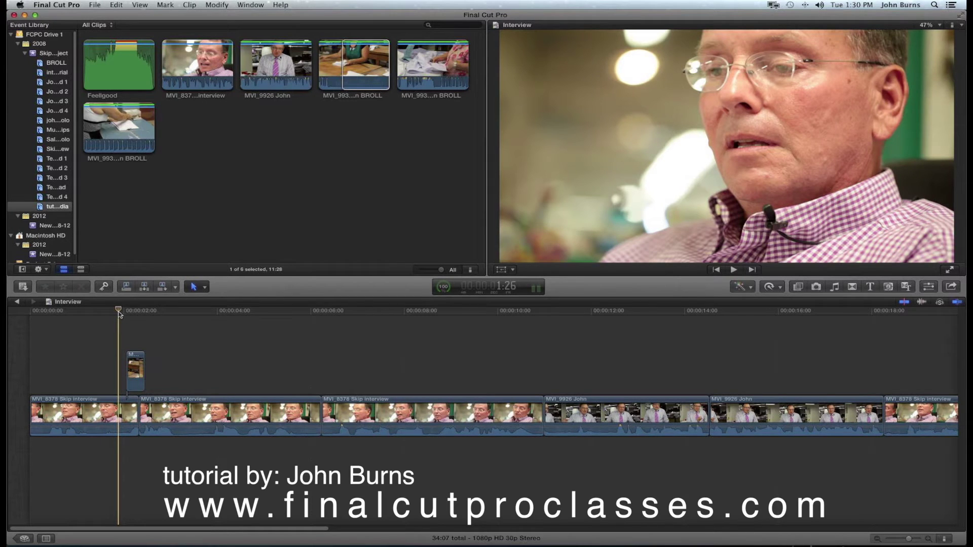
{"action": "key", "text": "space"}
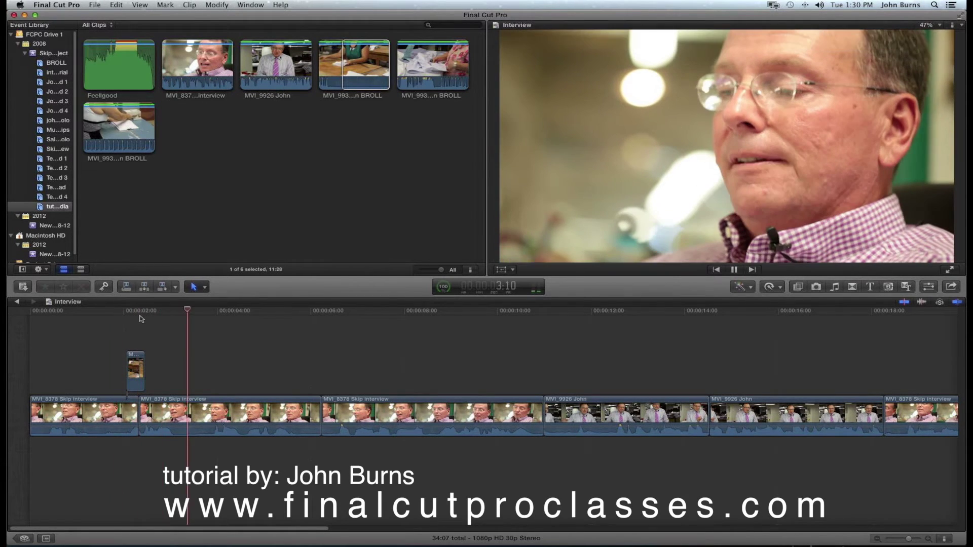
{"action": "key", "text": "space"}
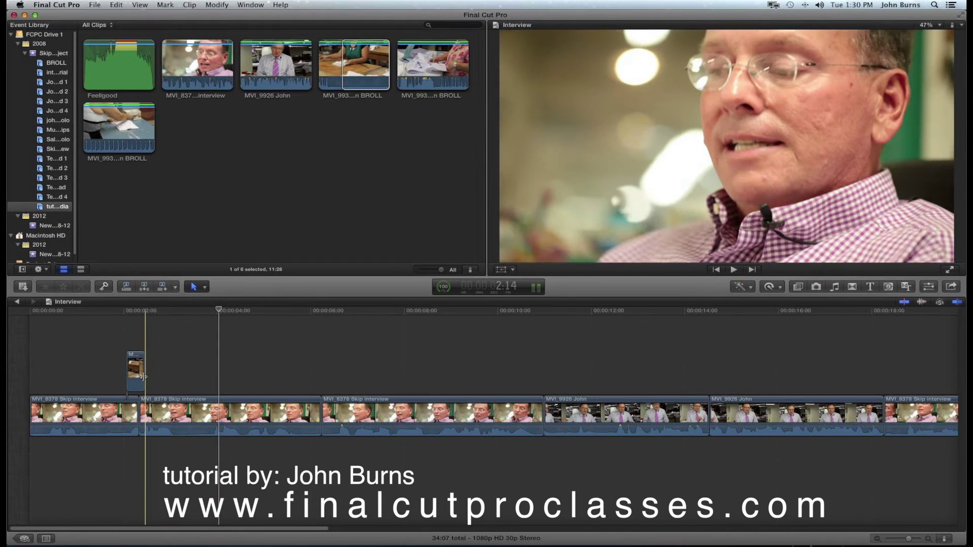
{"action": "left_click_drag", "start_coordinate": [143, 375], "coordinate": [168, 375]}
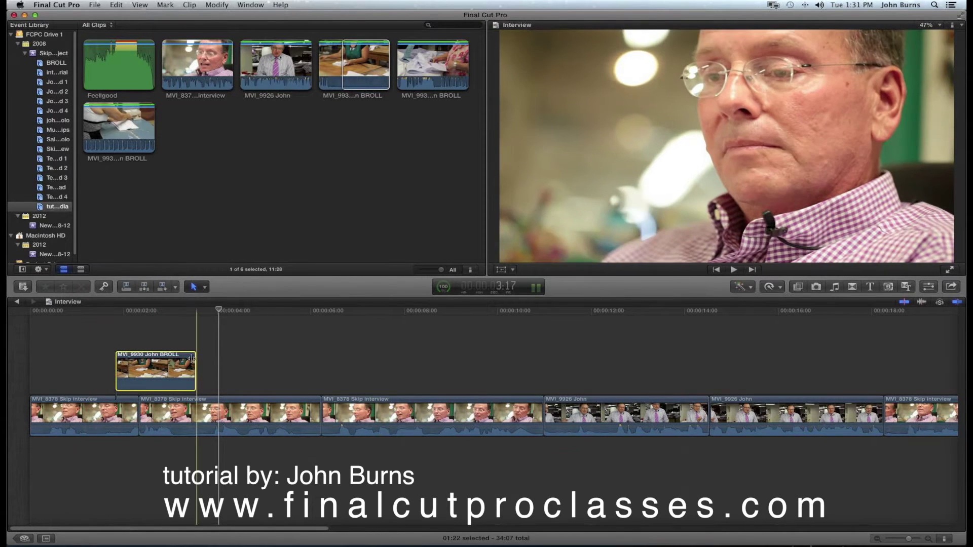
{"action": "mouse_move", "coordinate": [192, 360]}
{"action": "left_mouse_down"}
{"action": "mouse_move", "coordinate": [187, 372]}
{"action": "mouse_move", "coordinate": [227, 374]}
{"action": "mouse_move", "coordinate": [202, 373]}
{"action": "left_mouse_up"}
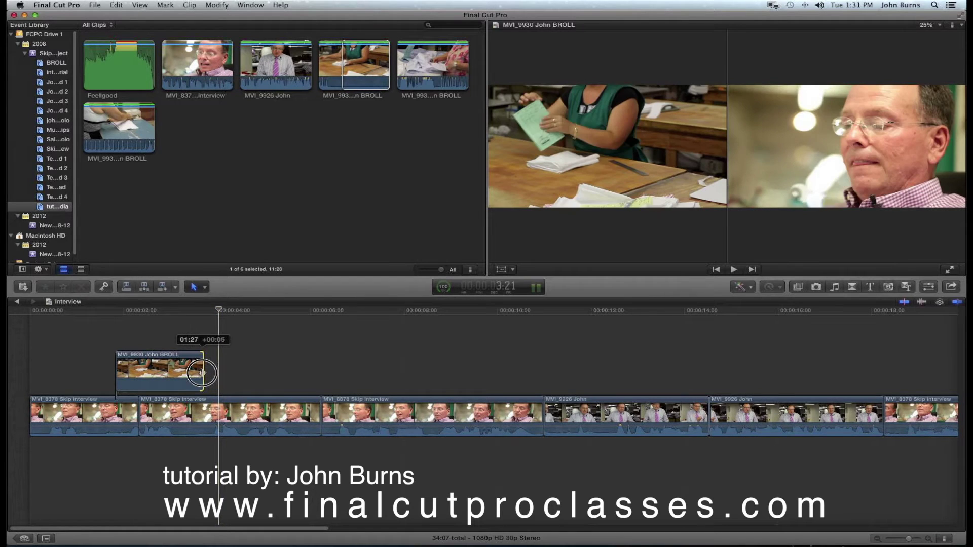
{"action": "left_click_drag", "start_coordinate": [202, 373], "coordinate": [196, 374]}
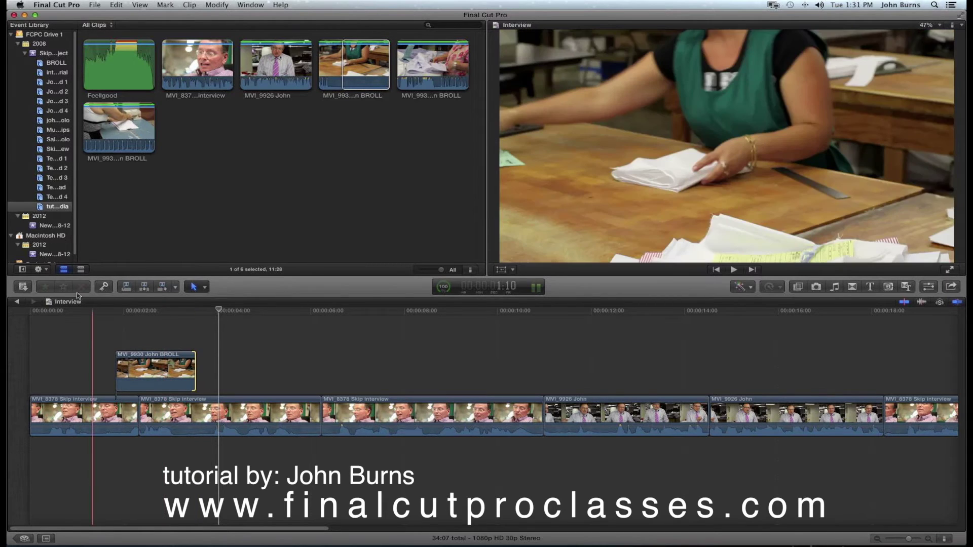
- Replay the edit from the start and park the playhead about 6 seconds in
{"action": "left_click", "coordinate": [63, 312]}
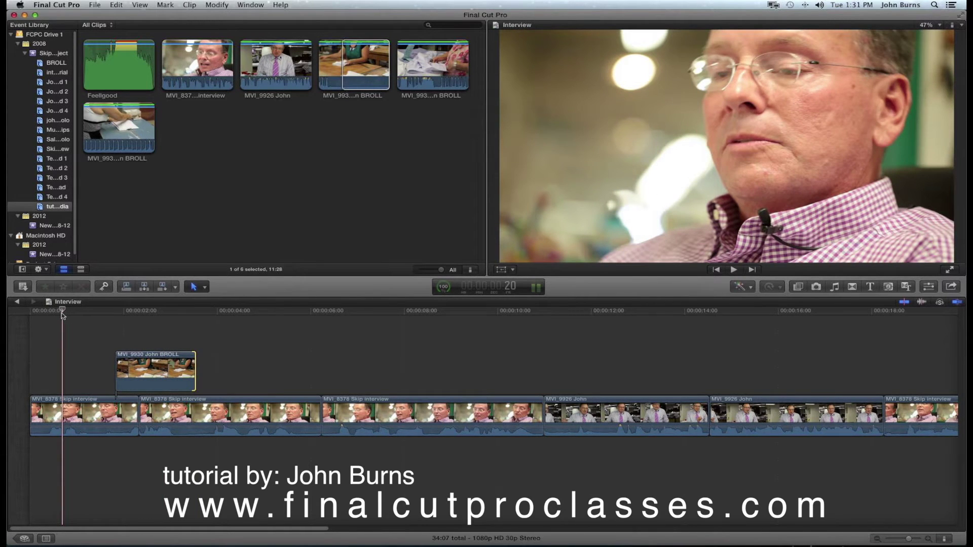
{"action": "key", "text": "space"}
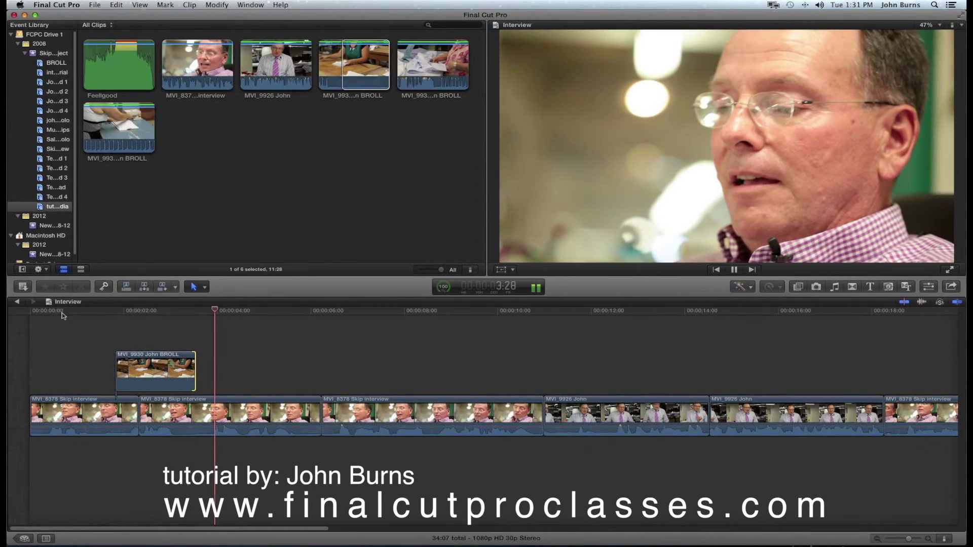
{"action": "key", "text": "space"}
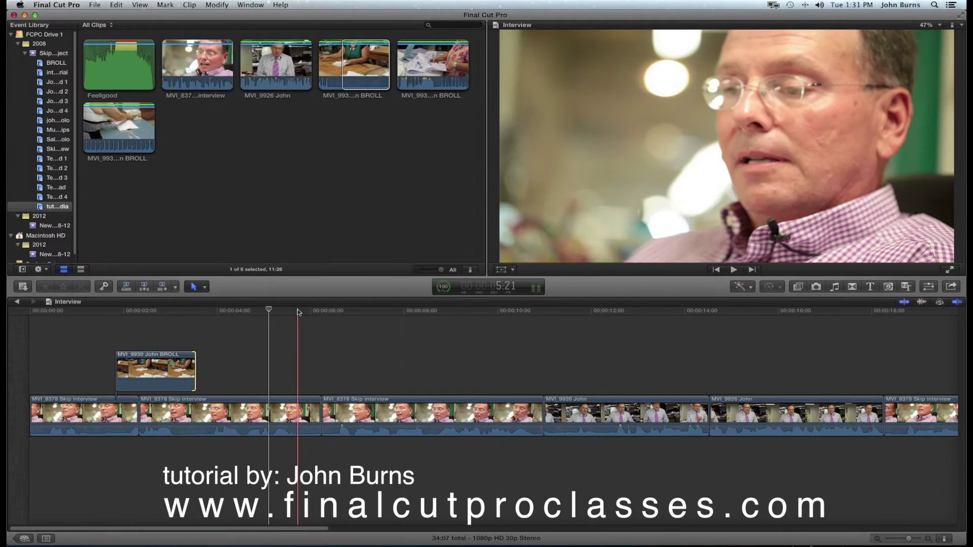
{"action": "left_click_drag", "start_coordinate": [275, 311], "coordinate": [322, 314]}
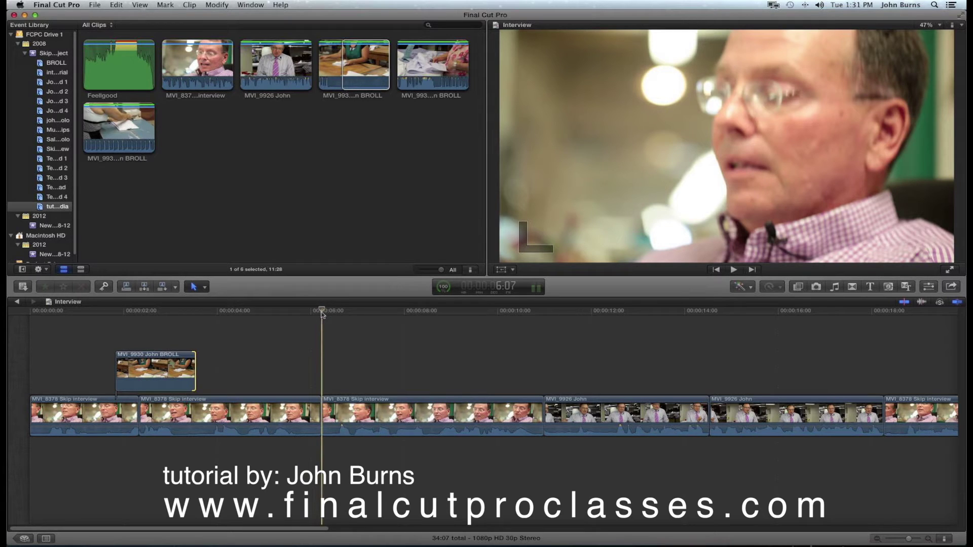
- Mark a 1:23 interview range from about 6 seconds to 8:00
{"action": "key", "text": "c"}
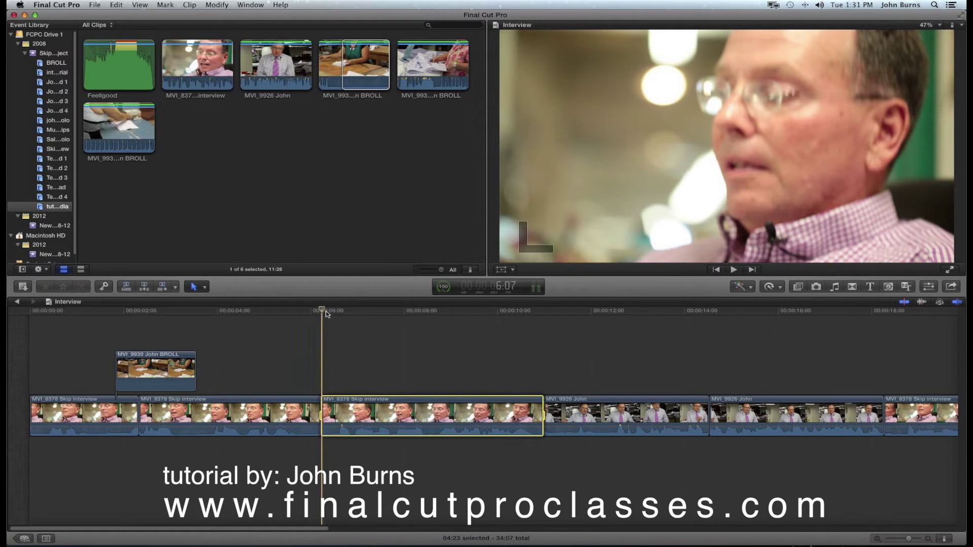
{"action": "left_click", "coordinate": [396, 314]}
{"action": "left_click_drag", "start_coordinate": [398, 317], "coordinate": [406, 318]}
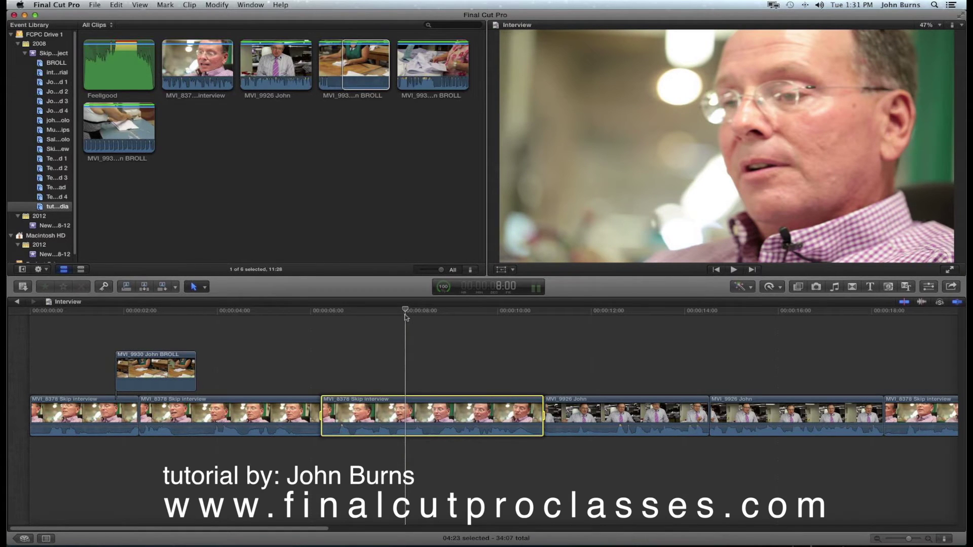
{"action": "key", "text": "super+b"}
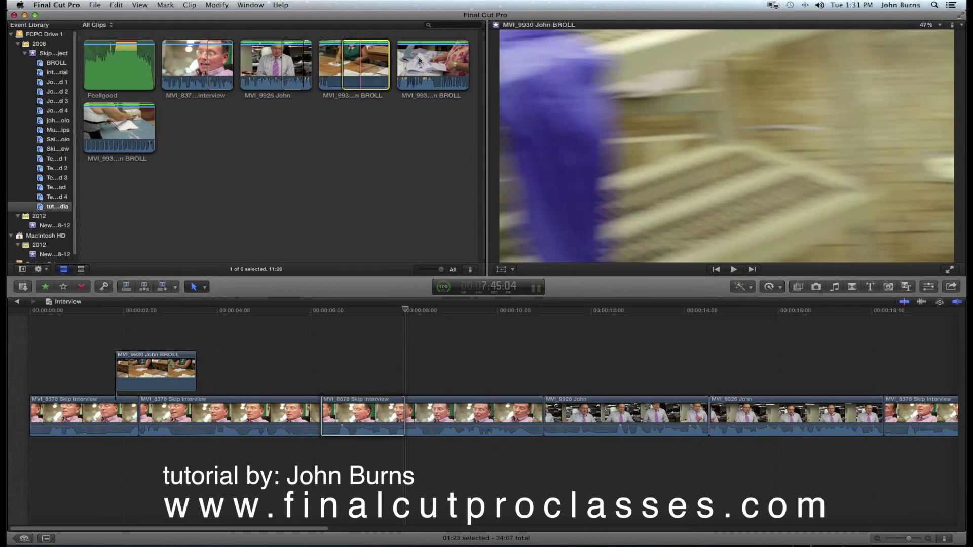
- Mark a 15:26 range on the MVI_9931 shirt-folding BROLL clip
{"action": "left_click", "coordinate": [366, 67]}
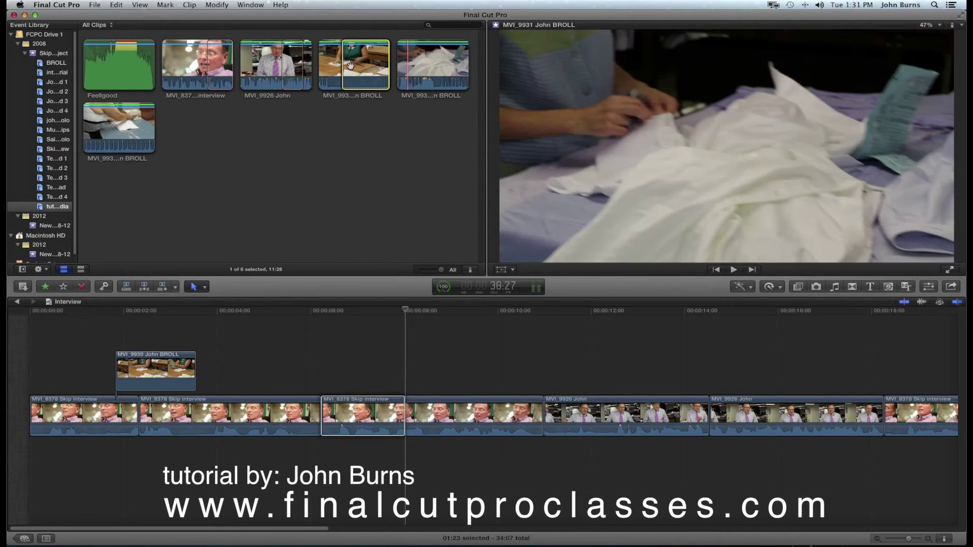
{"action": "left_click", "coordinate": [417, 70]}
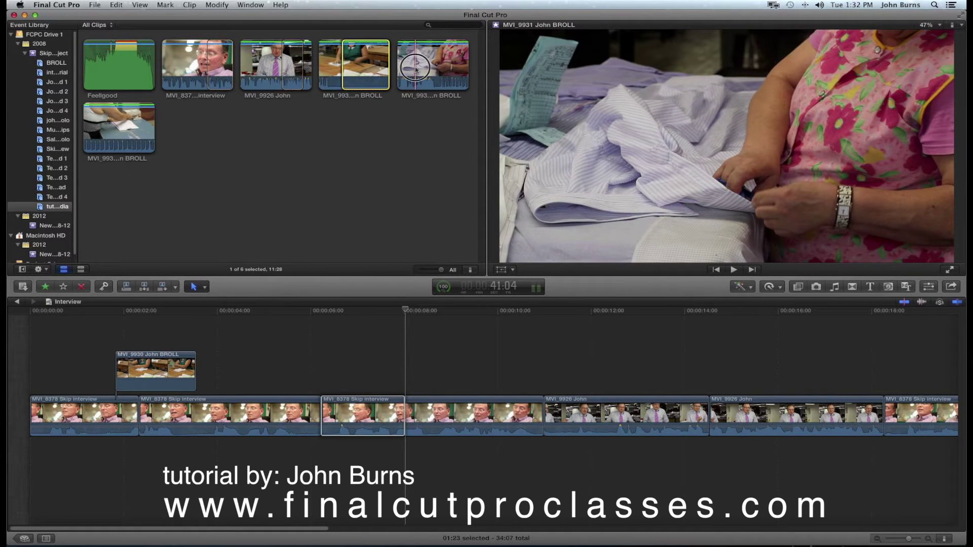
{"action": "left_click", "coordinate": [165, 5]}
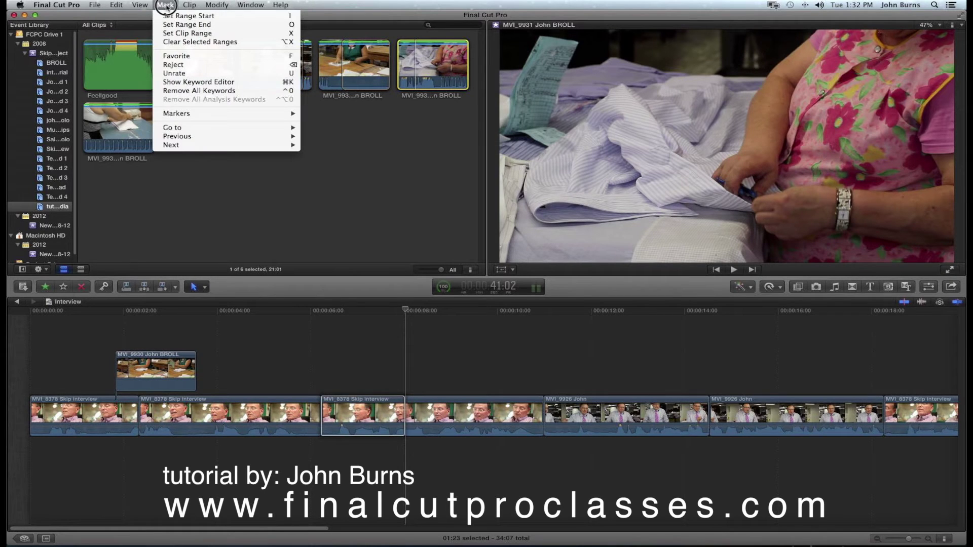
{"action": "left_click", "coordinate": [168, 16]}
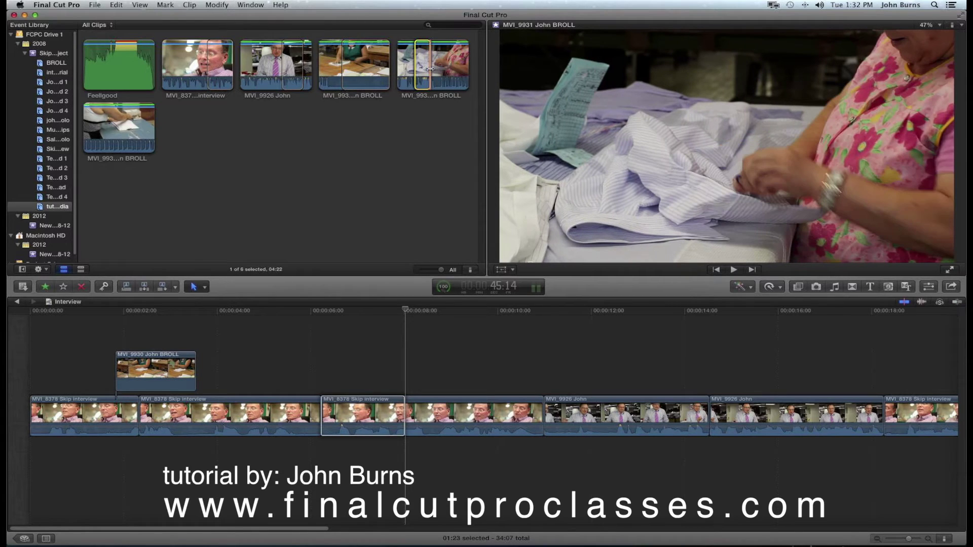
{"action": "left_click_drag", "start_coordinate": [430, 68], "coordinate": [465, 69]}
{"action": "left_click", "coordinate": [393, 407]}
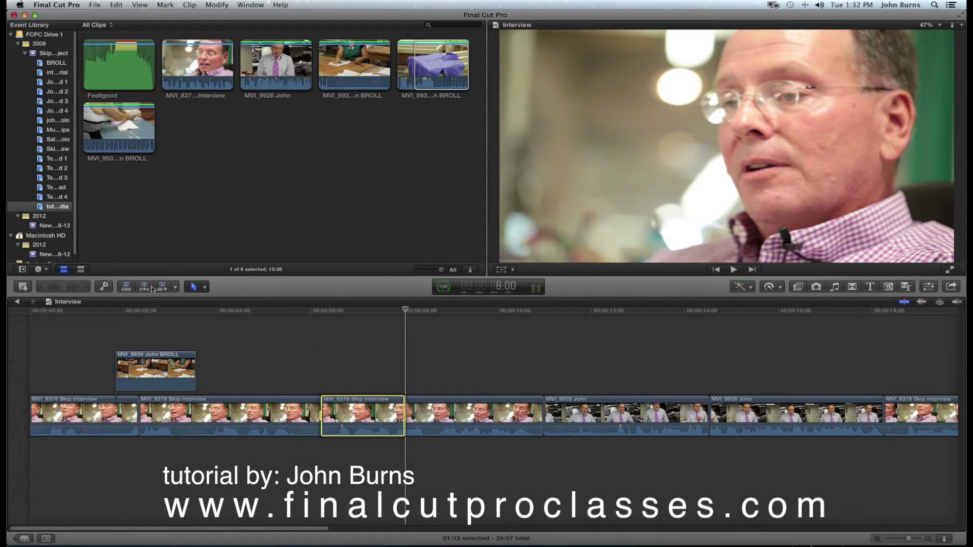
{"action": "left_click", "coordinate": [176, 288]}
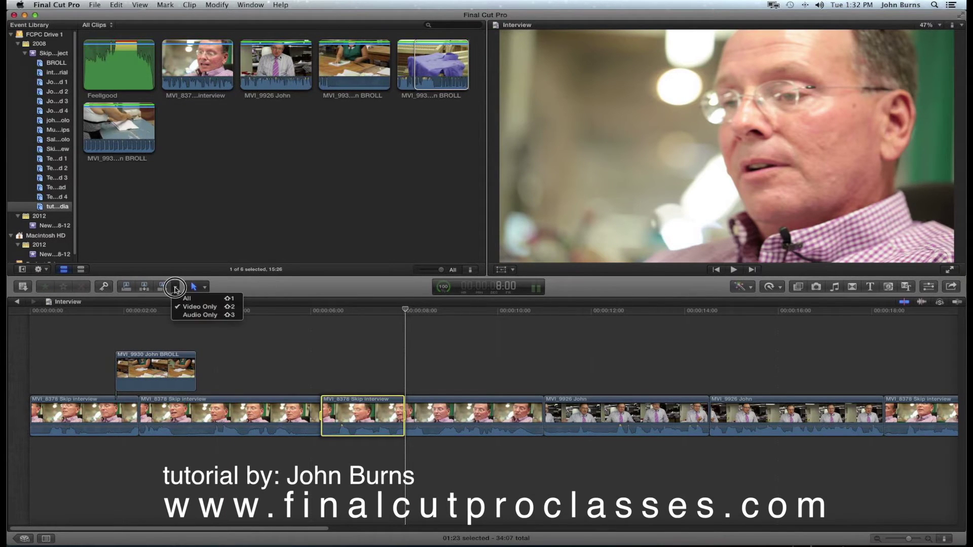
- Connect the MVI_9931 shirt B-roll video-only near 6 seconds, nudge it earlier and trim it to 01:14
{"action": "left_click", "coordinate": [176, 288]}
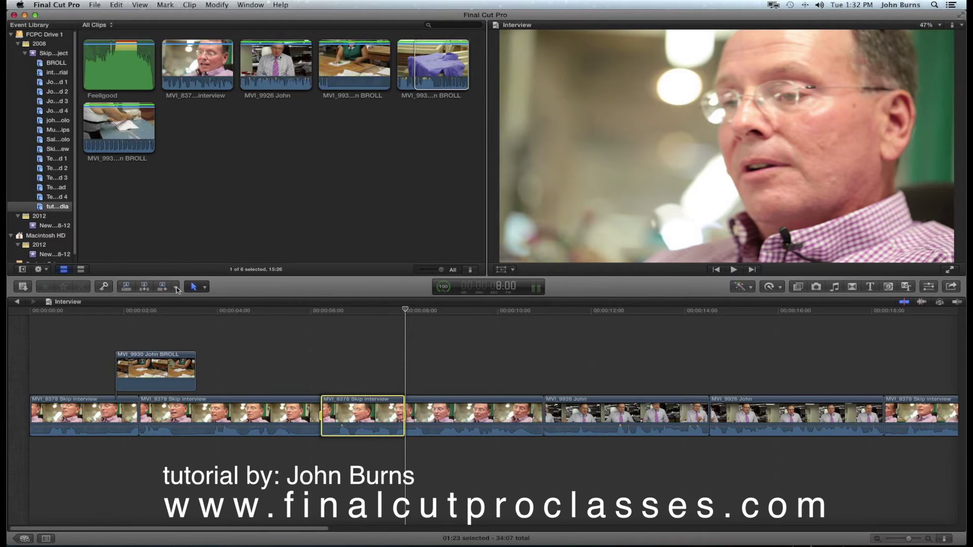
{"action": "left_click", "coordinate": [127, 288]}
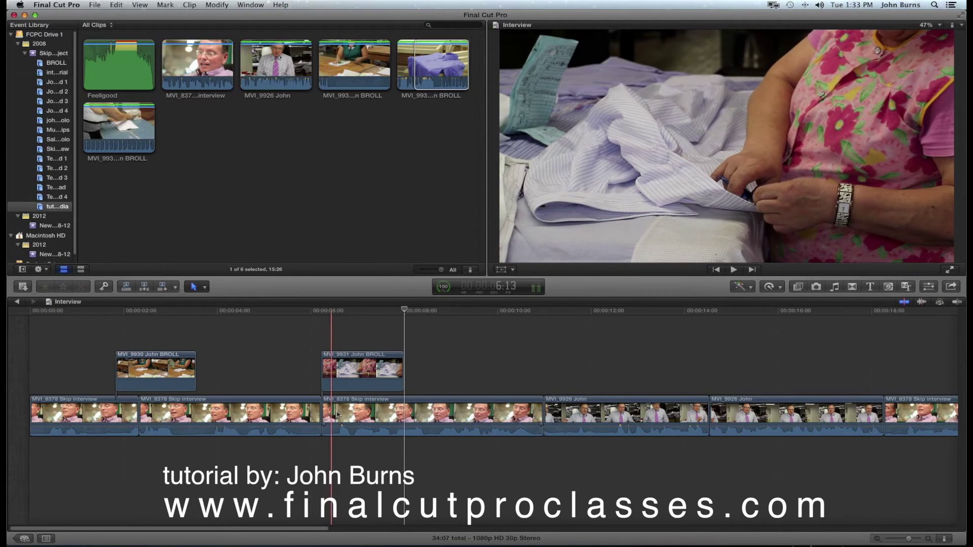
{"action": "left_click_drag", "start_coordinate": [286, 312], "coordinate": [257, 314]}
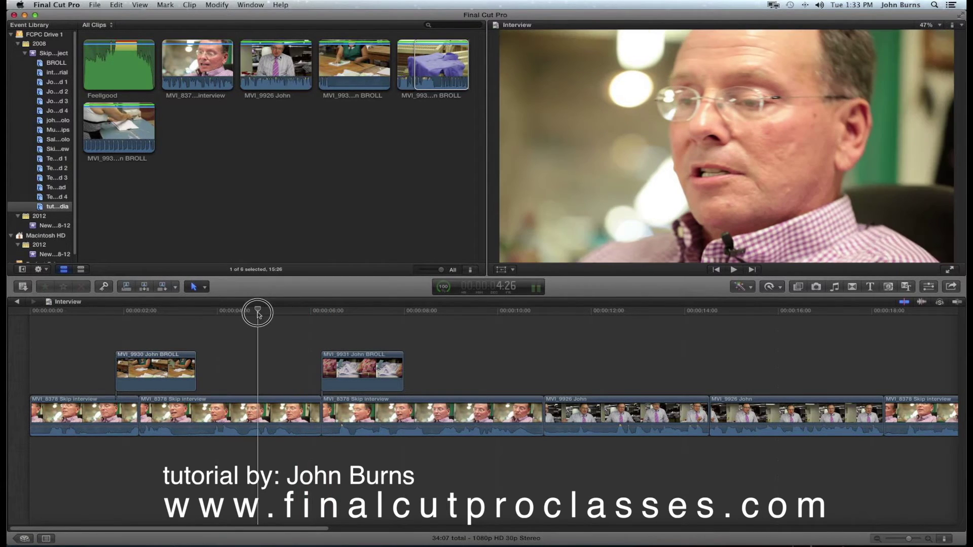
{"action": "left_click", "coordinate": [735, 271]}
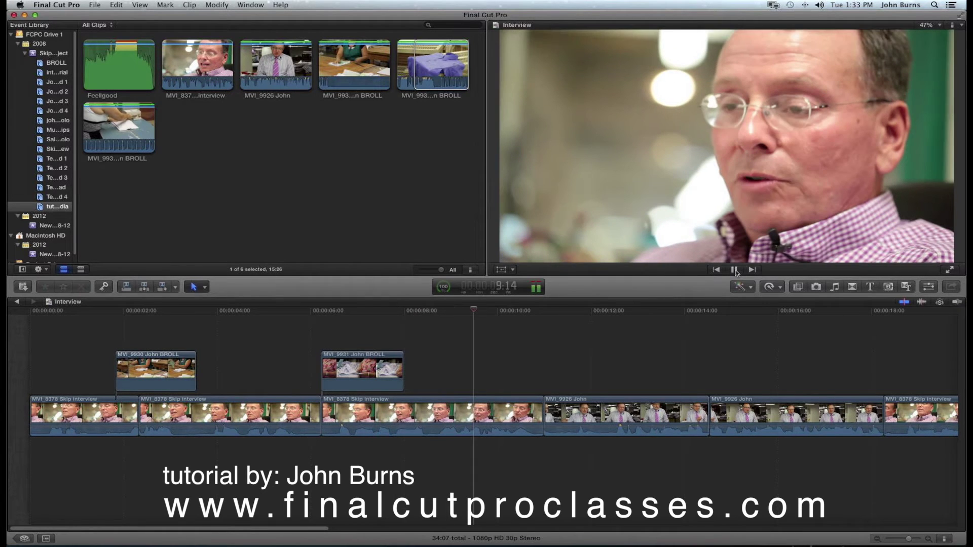
{"action": "left_click", "coordinate": [734, 270]}
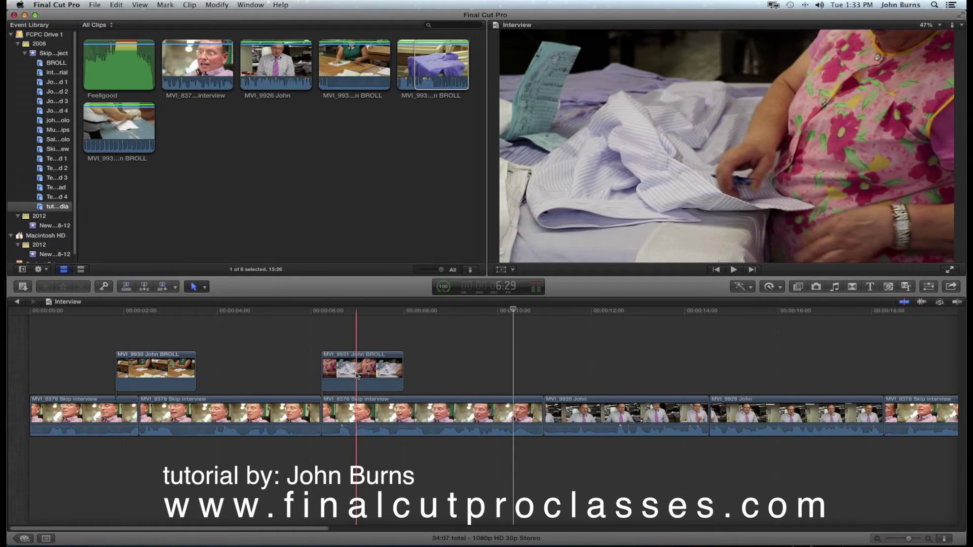
{"action": "mouse_move", "coordinate": [357, 375]}
{"action": "left_mouse_down"}
{"action": "mouse_move", "coordinate": [326, 375]}
{"action": "mouse_move", "coordinate": [346, 375]}
{"action": "left_mouse_up"}
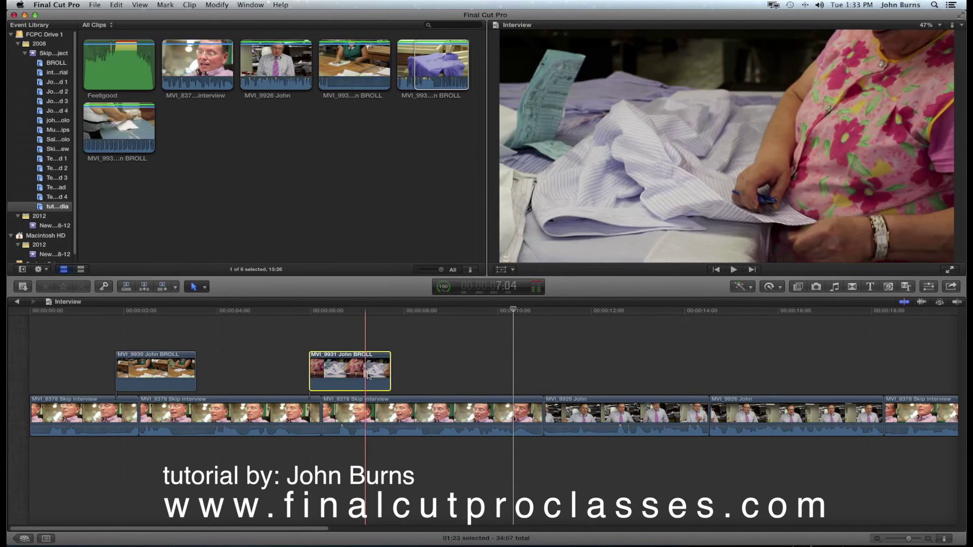
{"action": "left_click_drag", "start_coordinate": [390, 369], "coordinate": [383, 370]}
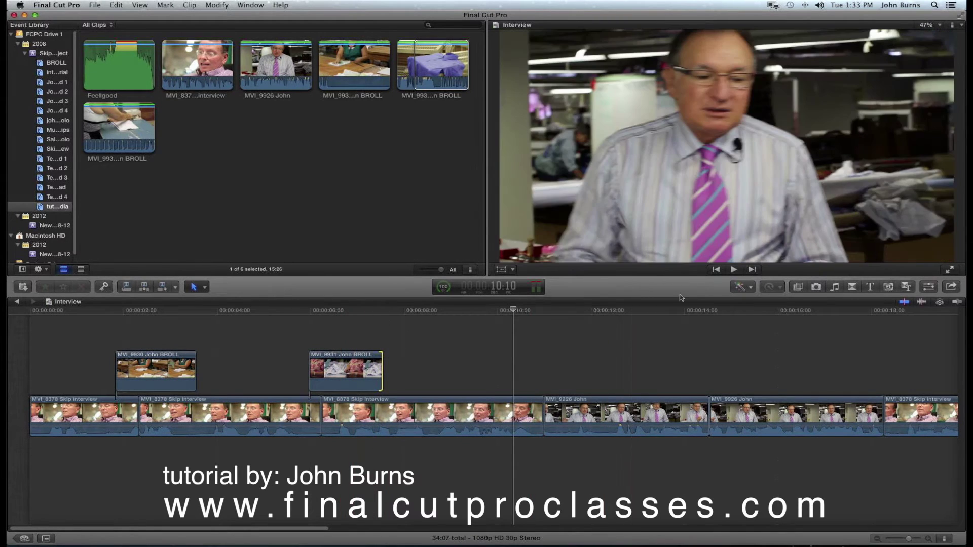
- Mark a 01:07 range from about 14:09 to 15:15 on MVI_9926 and pick the shirt B-roll in the browser
{"action": "left_click", "coordinate": [692, 311]}
{"action": "left_click_drag", "start_coordinate": [693, 313], "coordinate": [699, 314]}
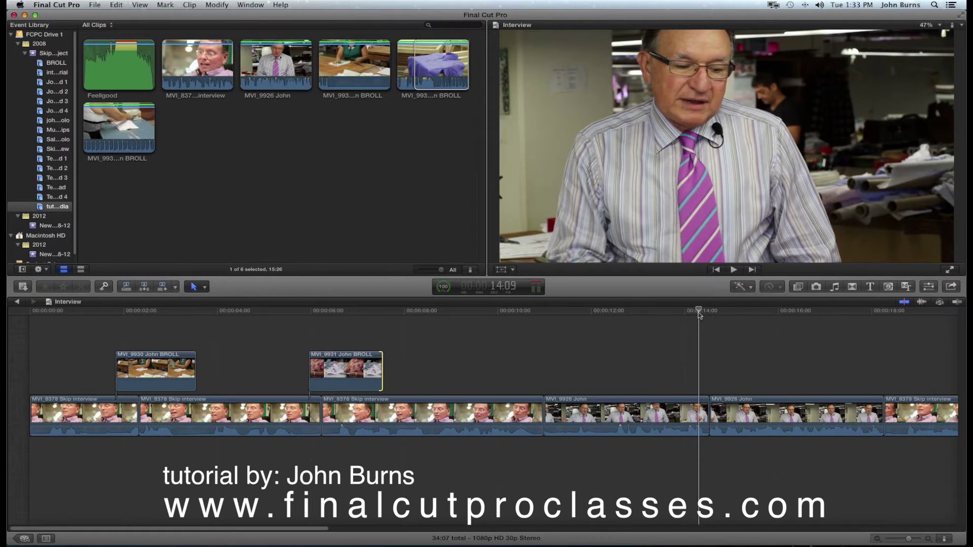
{"action": "key", "text": "c"}
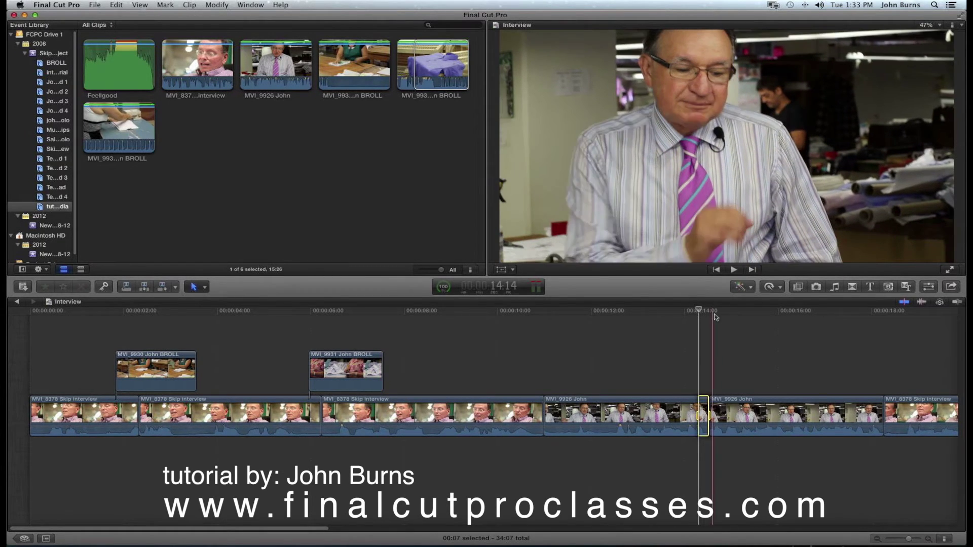
{"action": "left_click", "coordinate": [756, 312]}
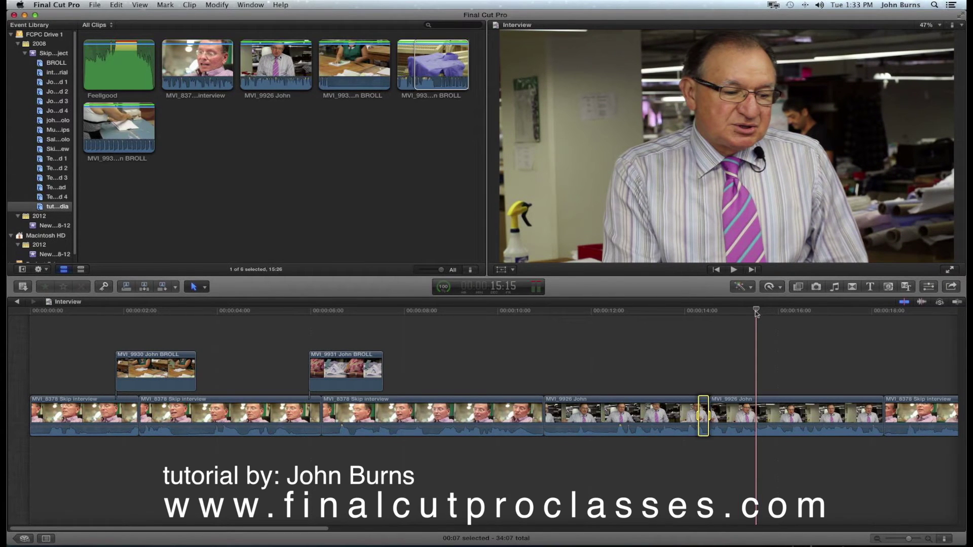
{"action": "key", "text": "o"}
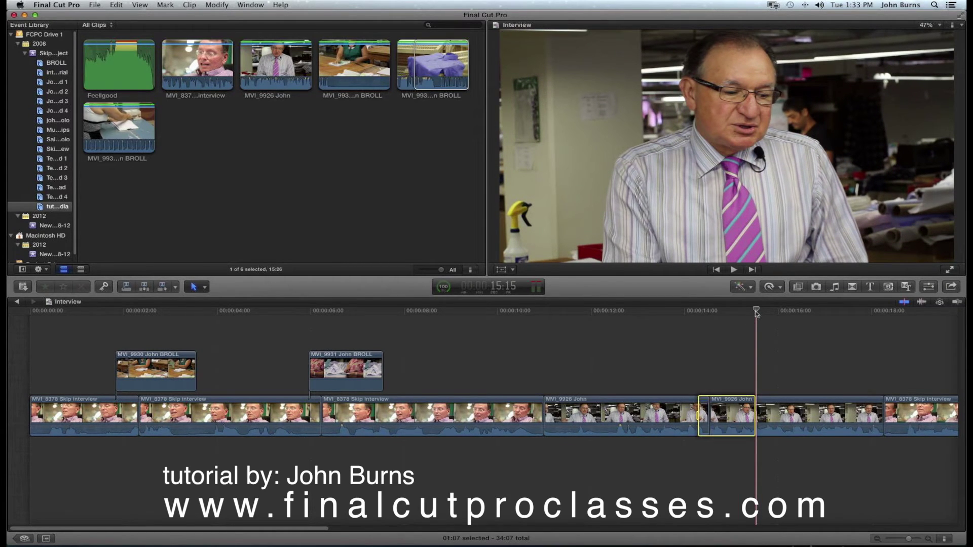
{"action": "left_click", "coordinate": [409, 72]}
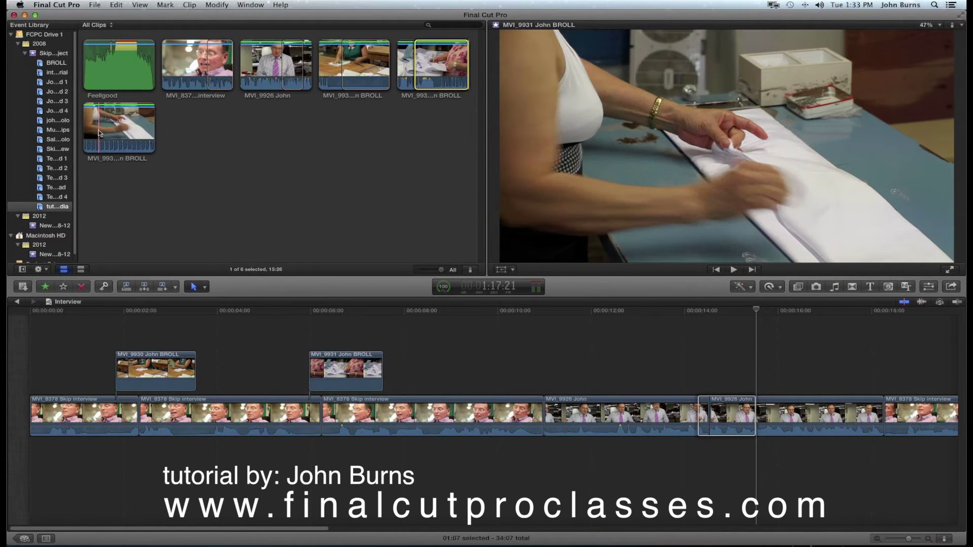
- Tighten the marked range on the last B-roll clip in the browser and preview it
{"action": "left_click", "coordinate": [100, 133]}
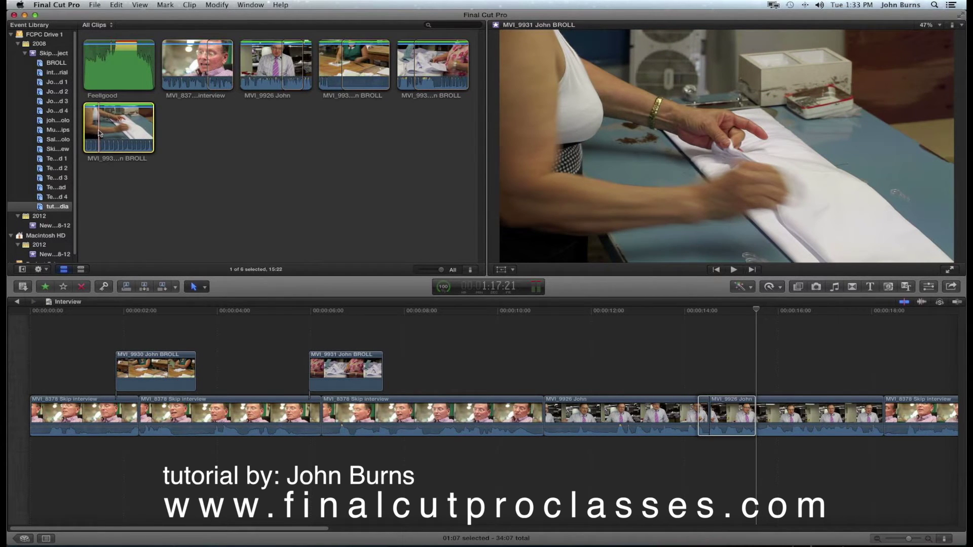
{"action": "left_click_drag", "start_coordinate": [84, 130], "coordinate": [98, 130]}
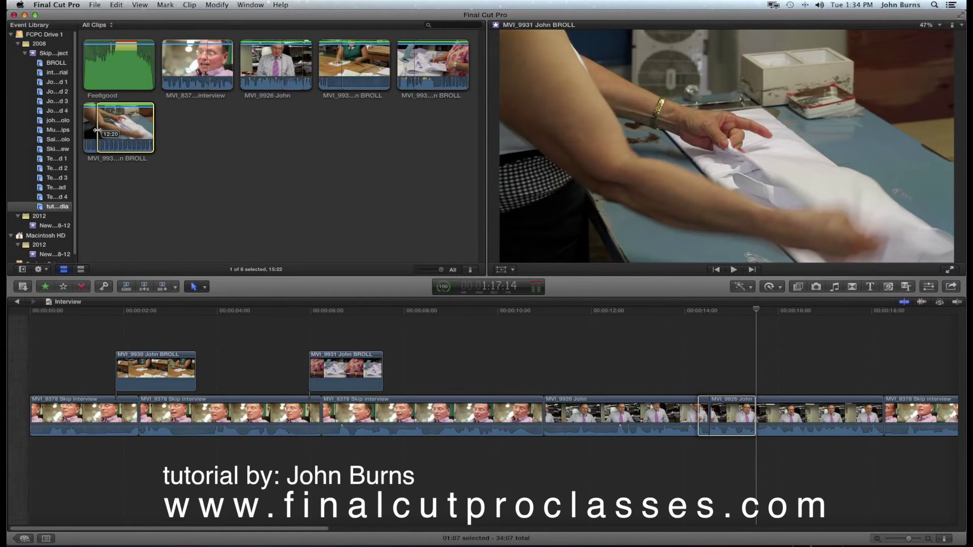
{"action": "left_click_drag", "start_coordinate": [154, 131], "coordinate": [118, 131]}
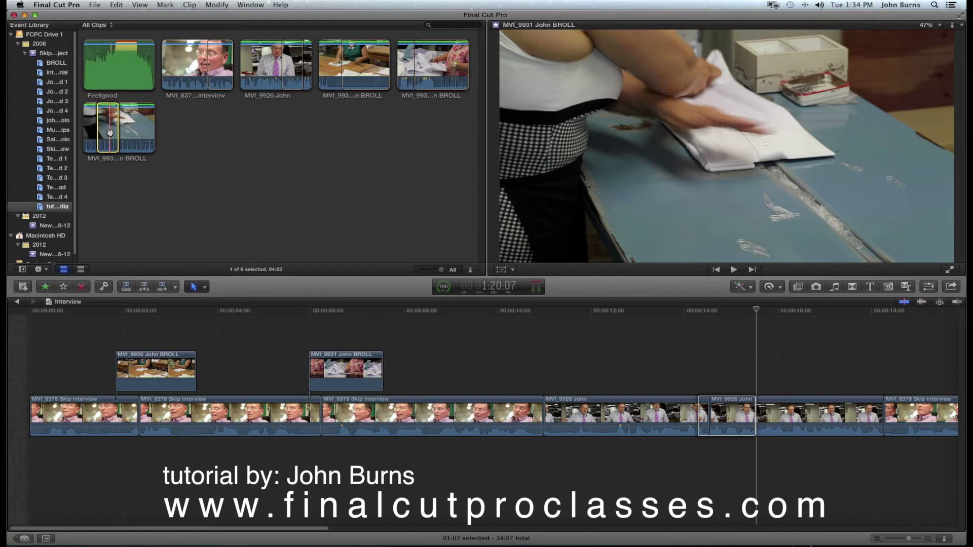
{"action": "key", "text": "/"}
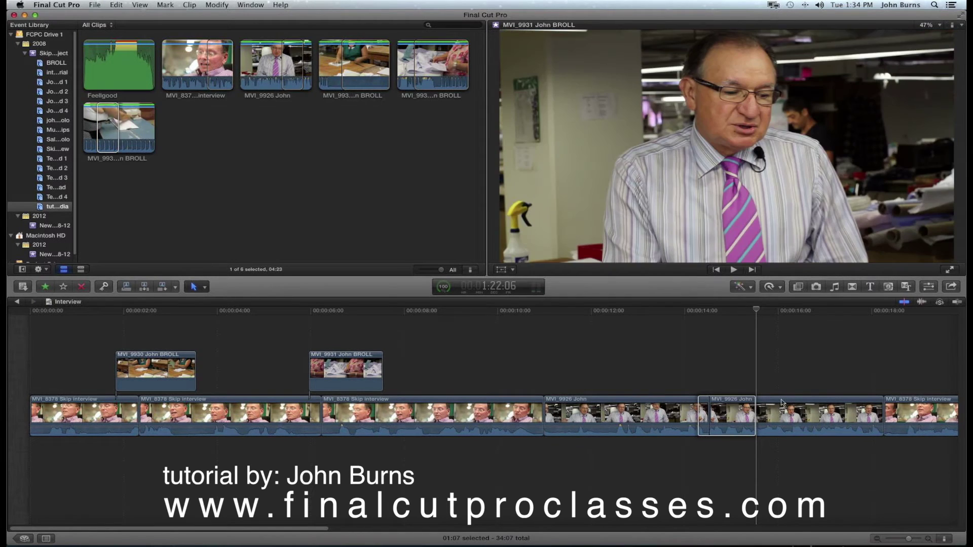
- Clear the timeline range, park the playhead at 14:10, and select MVI_9931 John BROLL
{"action": "left_click", "coordinate": [733, 413]}
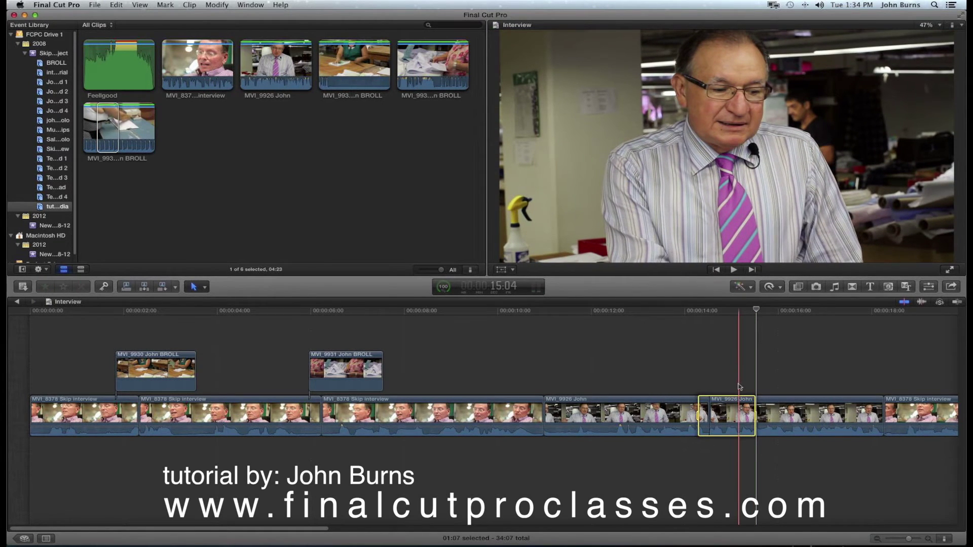
{"action": "left_click", "coordinate": [732, 369]}
{"action": "left_click_drag", "start_coordinate": [730, 313], "coordinate": [696, 318]}
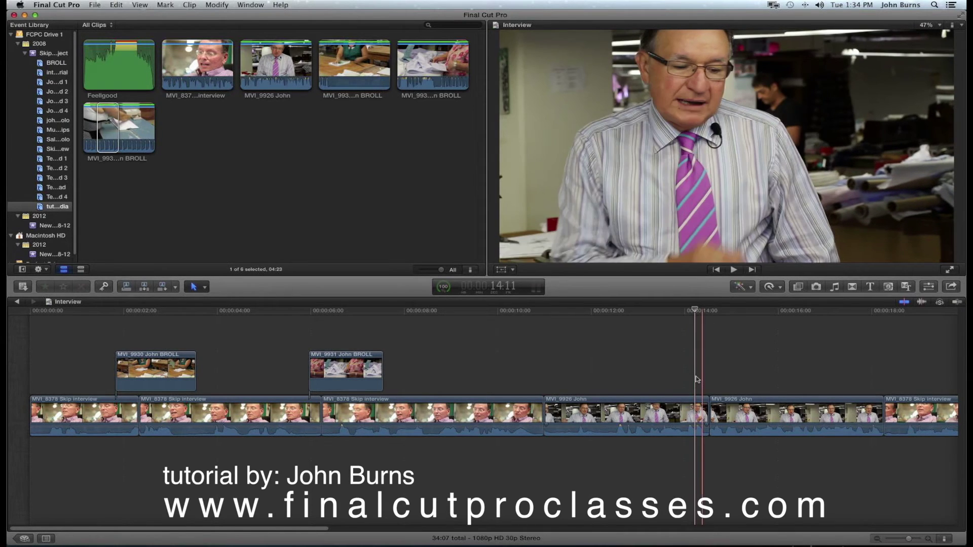
{"action": "left_click", "coordinate": [119, 134]}
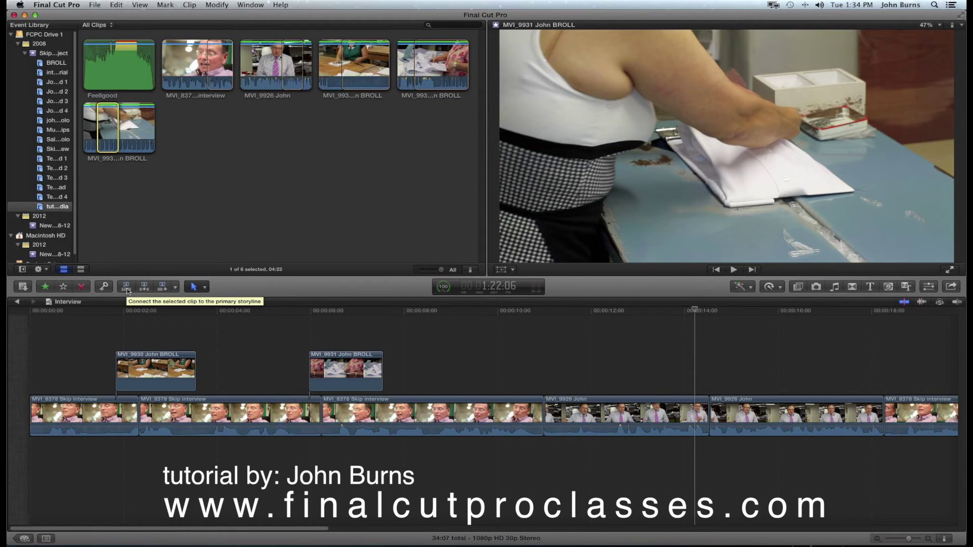
- Connect MVI_9931 John BROLL over MVI_9926 at 14:10 and trim it to about 01:09
{"action": "left_click", "coordinate": [126, 288]}
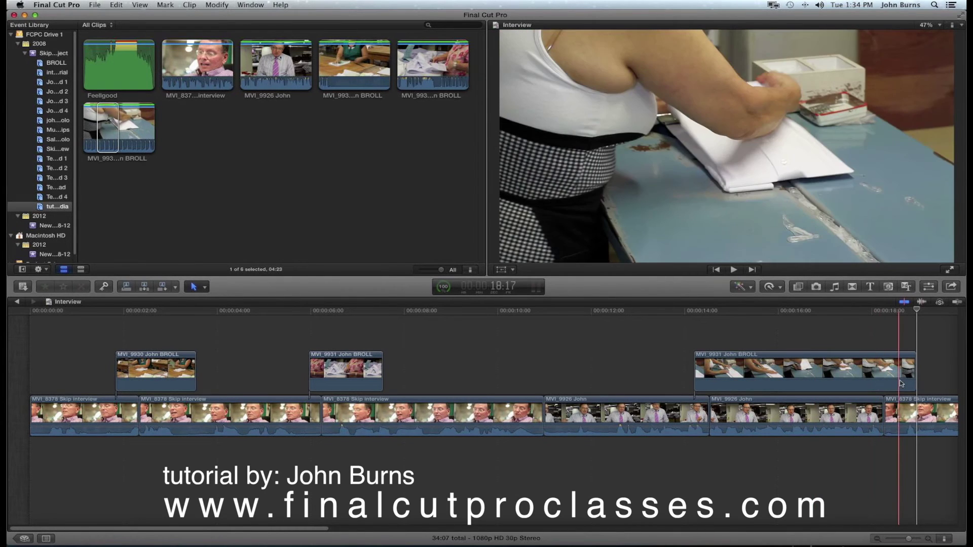
{"action": "left_click_drag", "start_coordinate": [913, 374], "coordinate": [760, 377]}
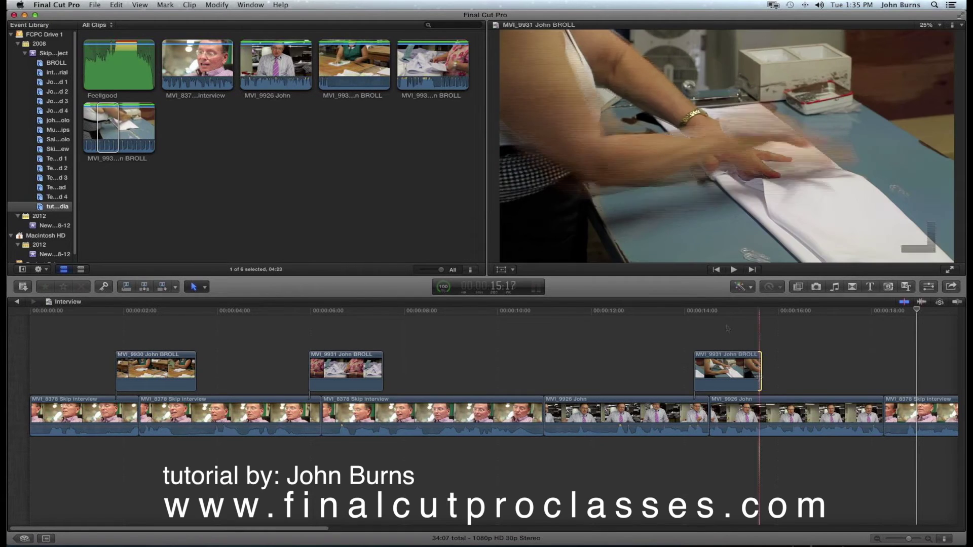
{"action": "left_click", "coordinate": [666, 311]}
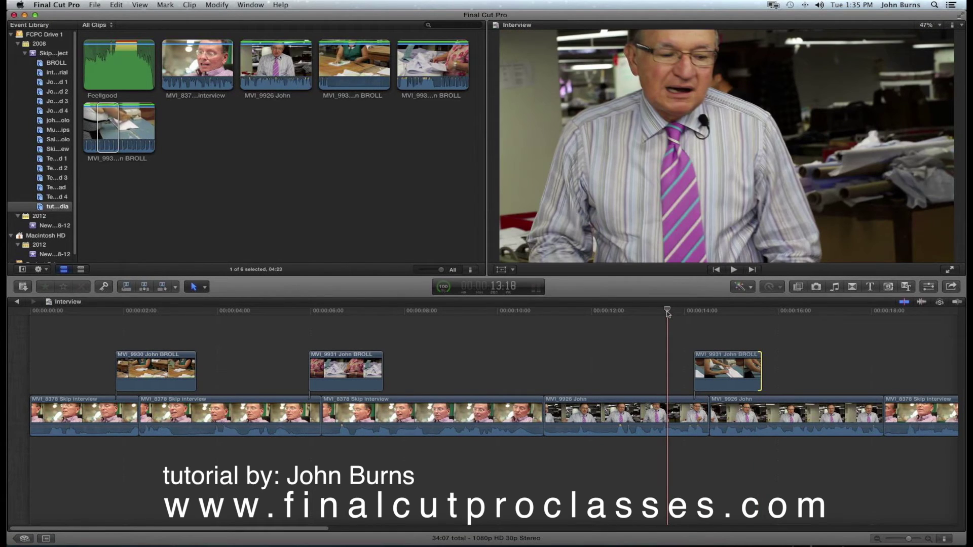
{"action": "key", "text": "space"}
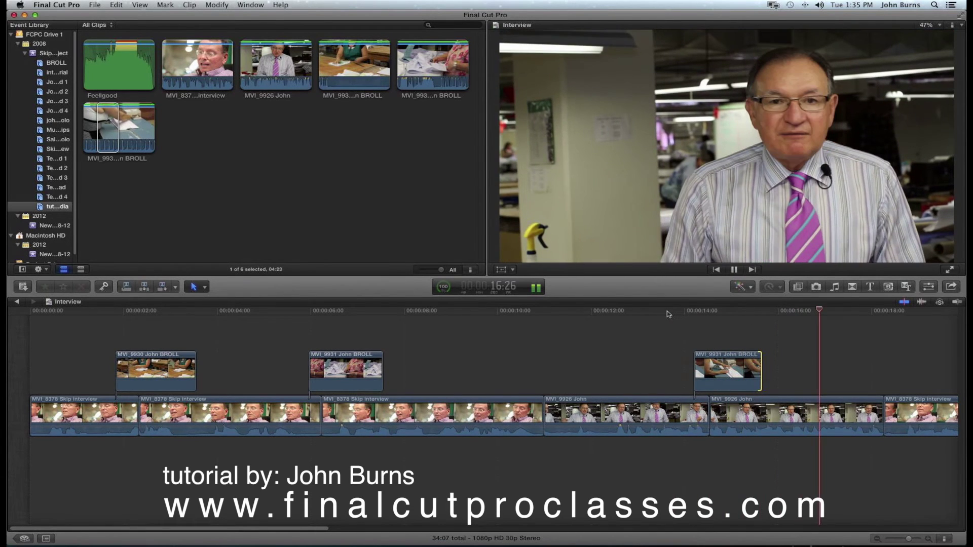
{"action": "key", "text": "space"}
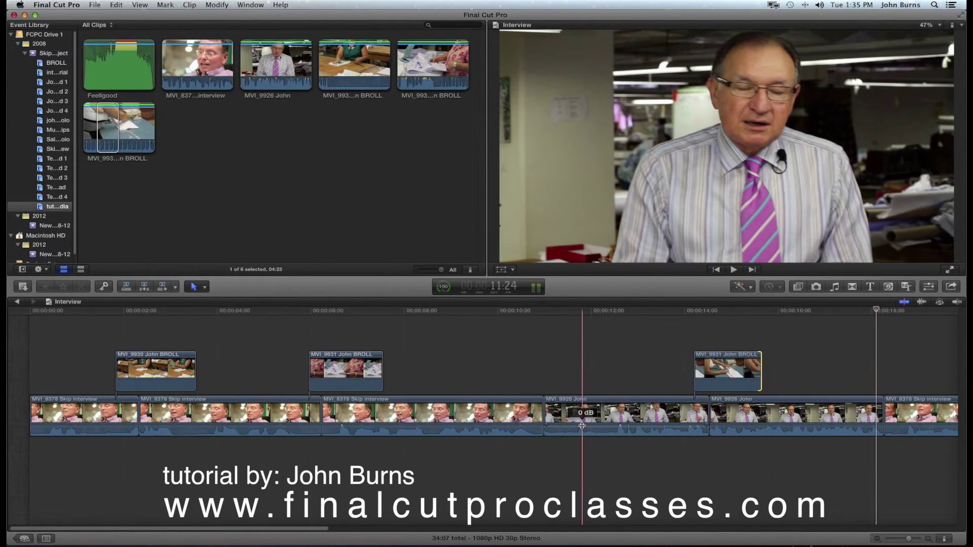
{"action": "left_click_drag", "start_coordinate": [311, 532], "coordinate": [262, 530]}
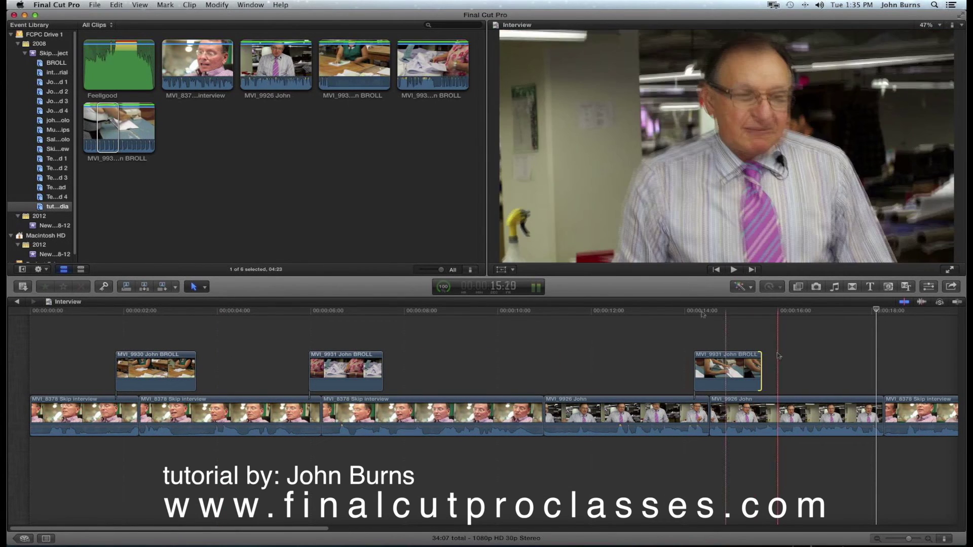
{"action": "left_click", "coordinate": [24, 313]}
{"action": "key", "text": "space"}
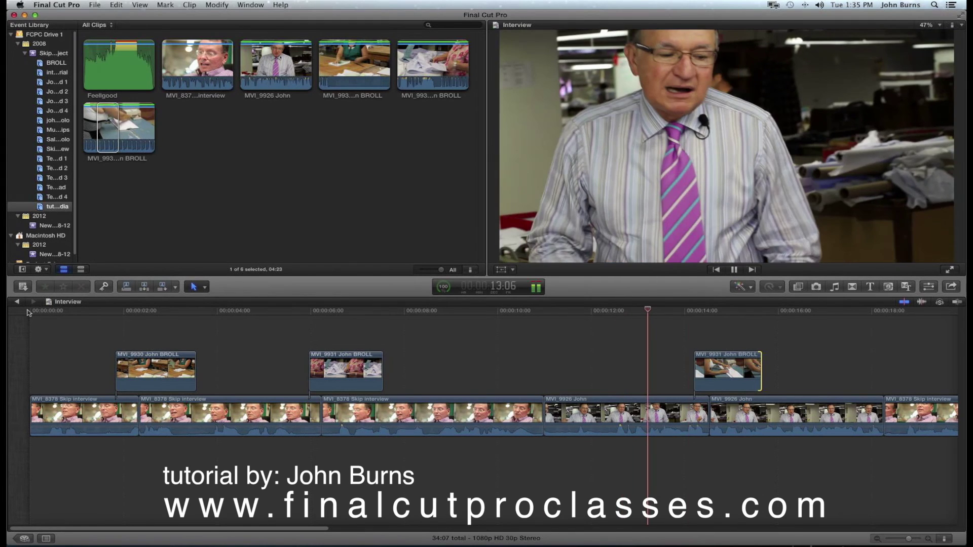
{"action": "key", "text": "space"}
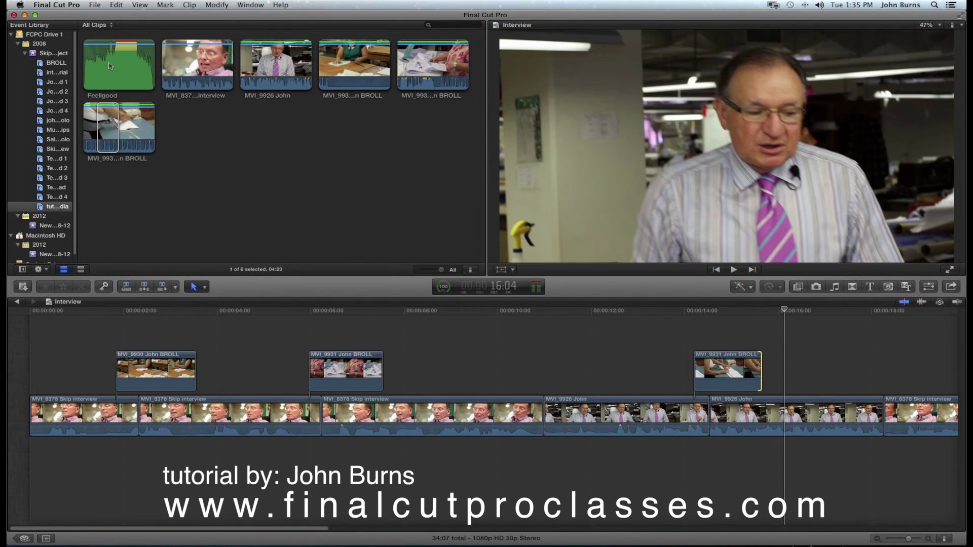
- Mark the Feelgood music's full 2m 7.36s range in the browser and return the playhead to the timeline start
{"action": "key", "text": "super+1"}
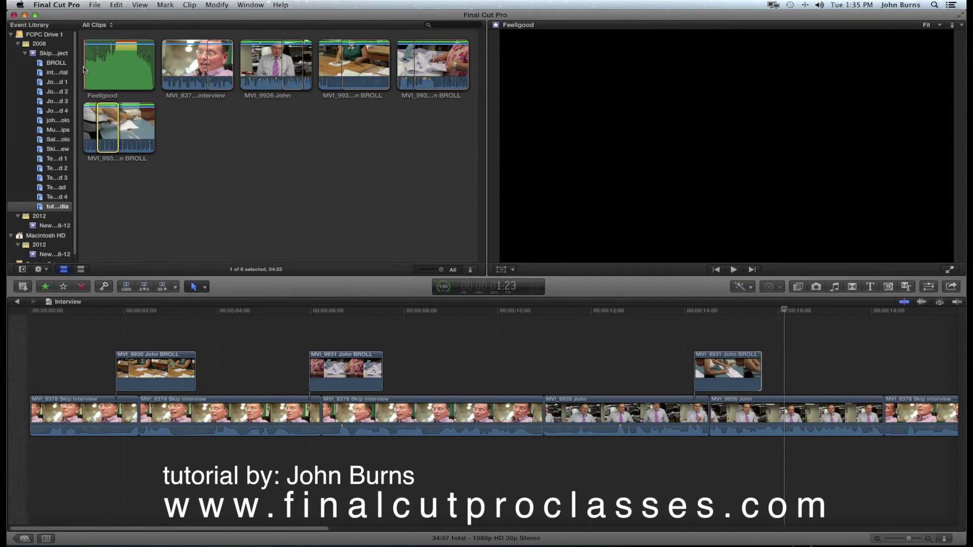
{"action": "left_click", "coordinate": [84, 69]}
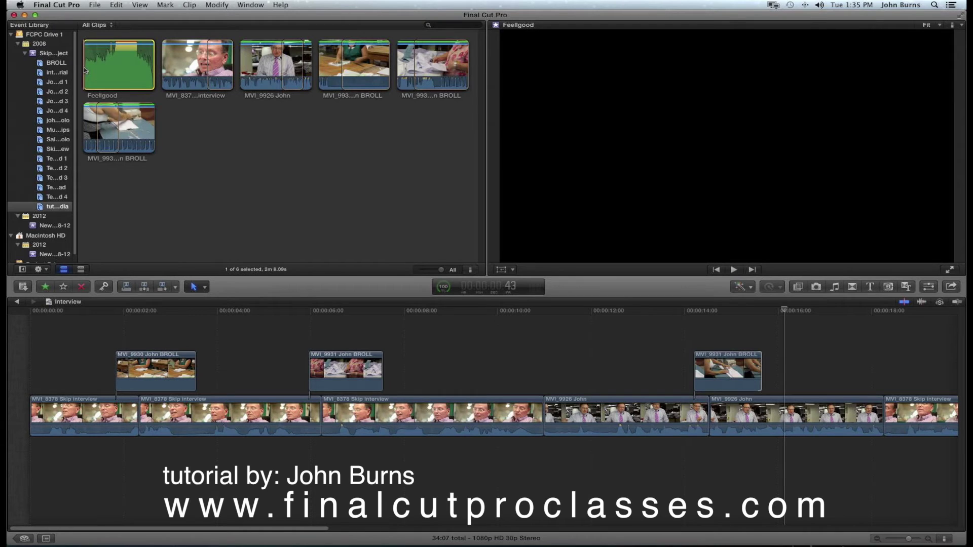
{"action": "left_click", "coordinate": [167, 5]}
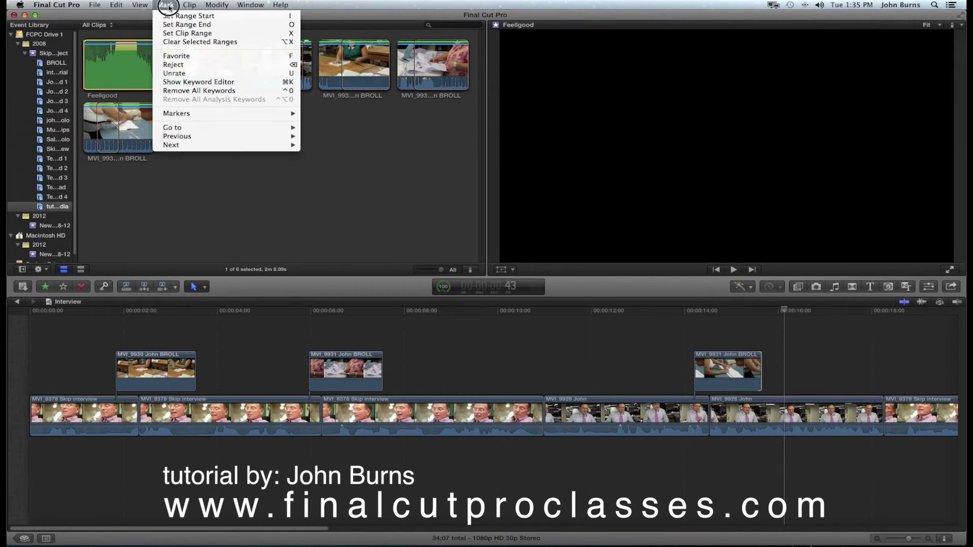
{"action": "left_click", "coordinate": [172, 16]}
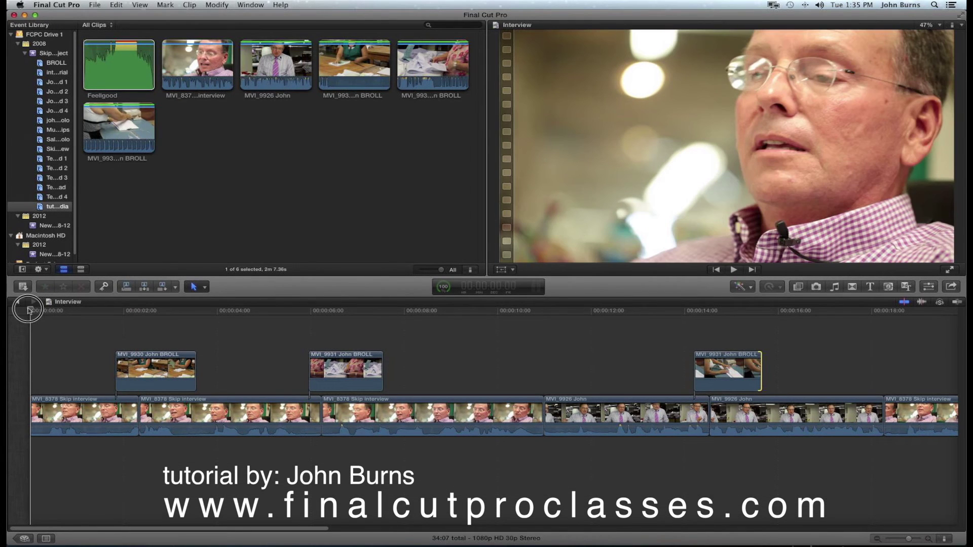
{"action": "left_click", "coordinate": [28, 310]}
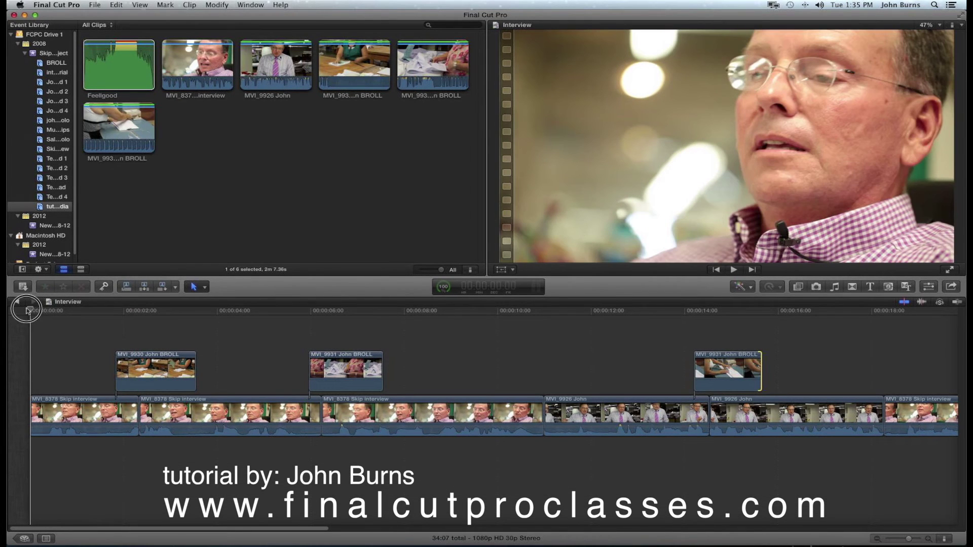
- Select the first interview clip and bring the playhead to the 18:08 edit, stepping back to 18:07
{"action": "left_click", "coordinate": [30, 406]}
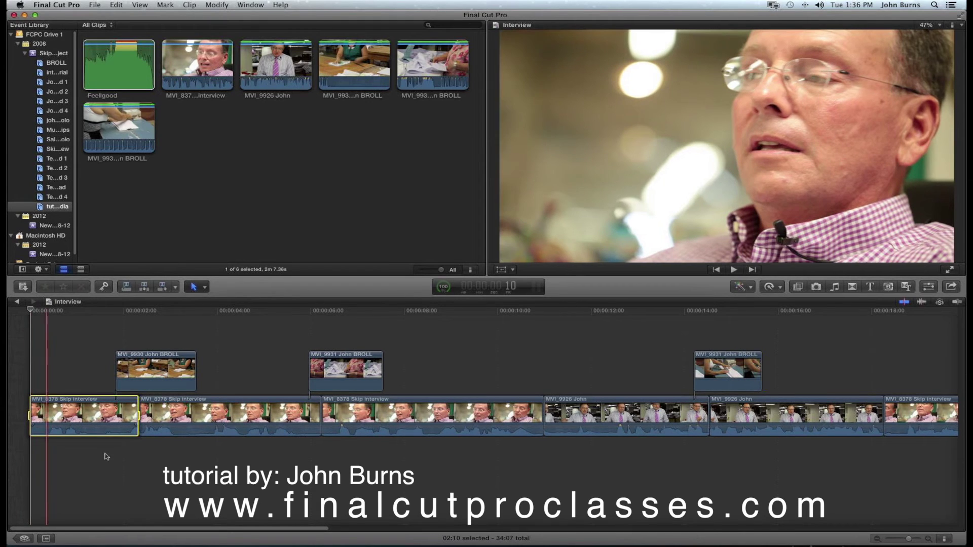
{"action": "left_click_drag", "start_coordinate": [912, 310], "coordinate": [444, 327]}
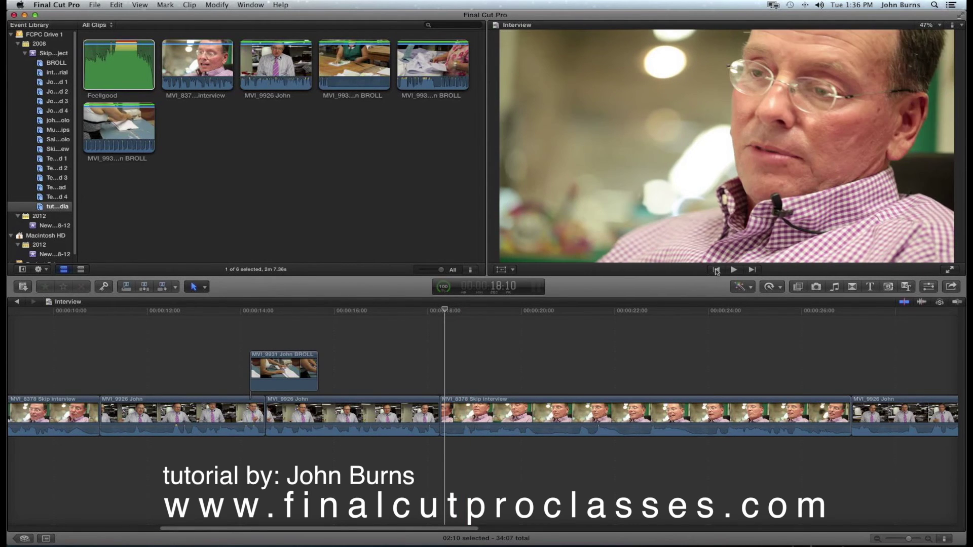
{"action": "left_click", "coordinate": [715, 271]}
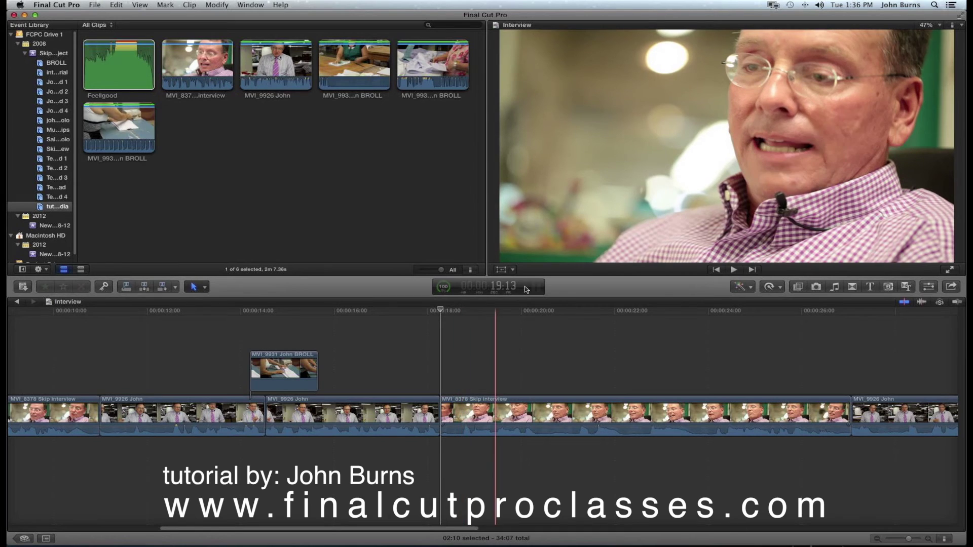
{"action": "key", "text": "l"}
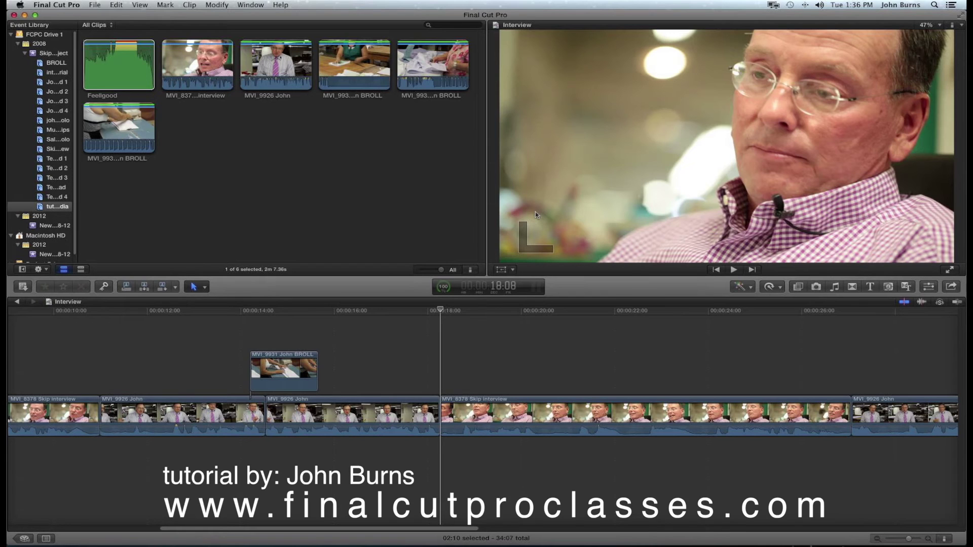
{"action": "key", "text": "Left"}
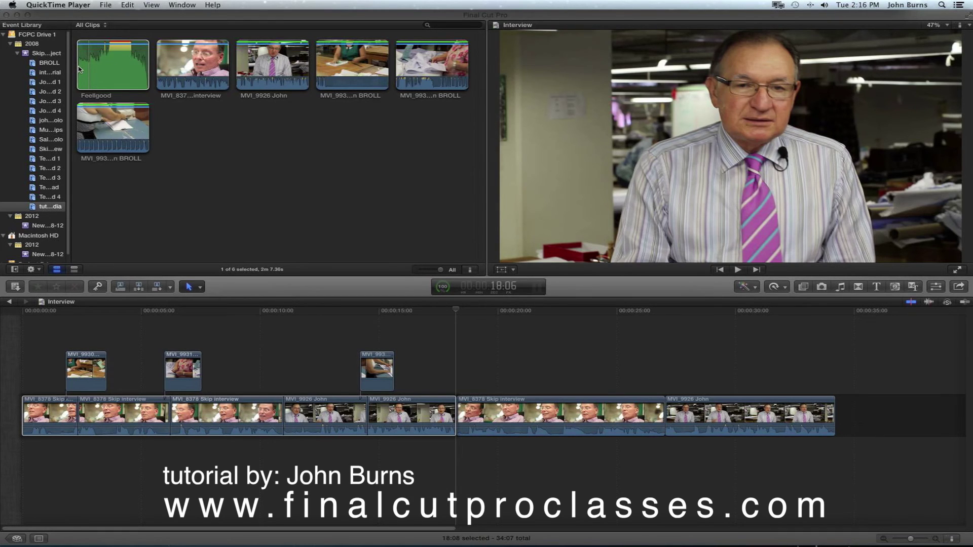
- Set edits to video and audio, connect Feelgood beneath the storyline up to 18:08, and lower its volume
{"action": "left_click", "coordinate": [171, 288]}
{"action": "left_click", "coordinate": [170, 287]}
{"action": "left_click", "coordinate": [170, 288]}
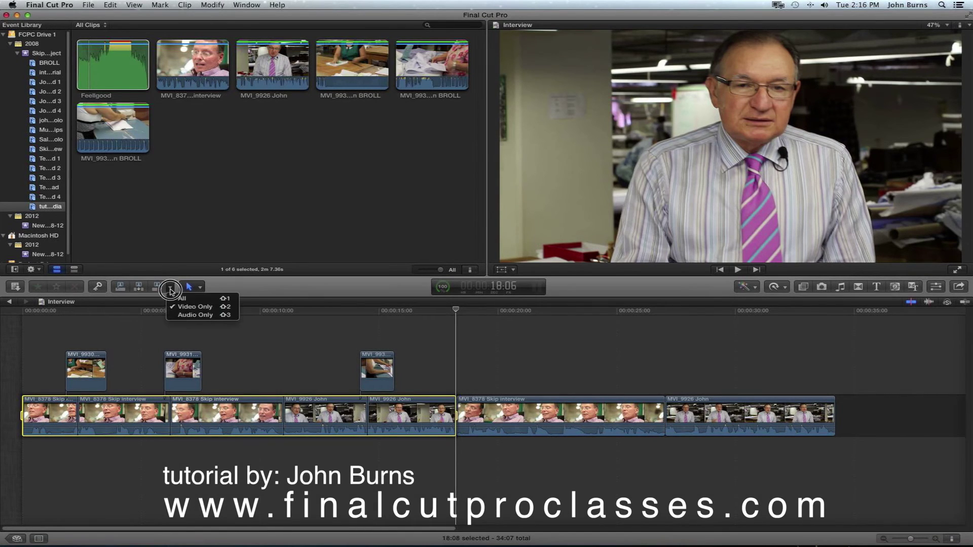
{"action": "left_click", "coordinate": [181, 298]}
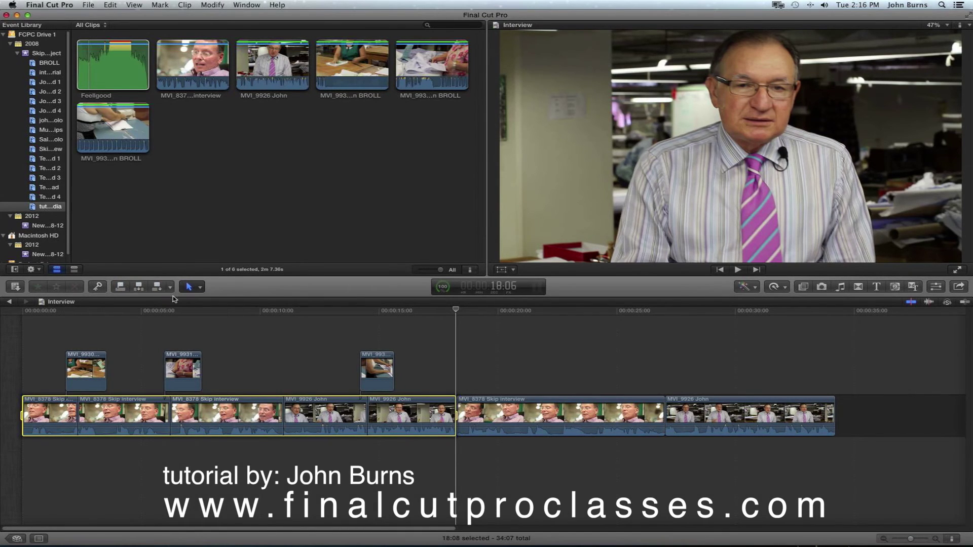
{"action": "left_click", "coordinate": [121, 288]}
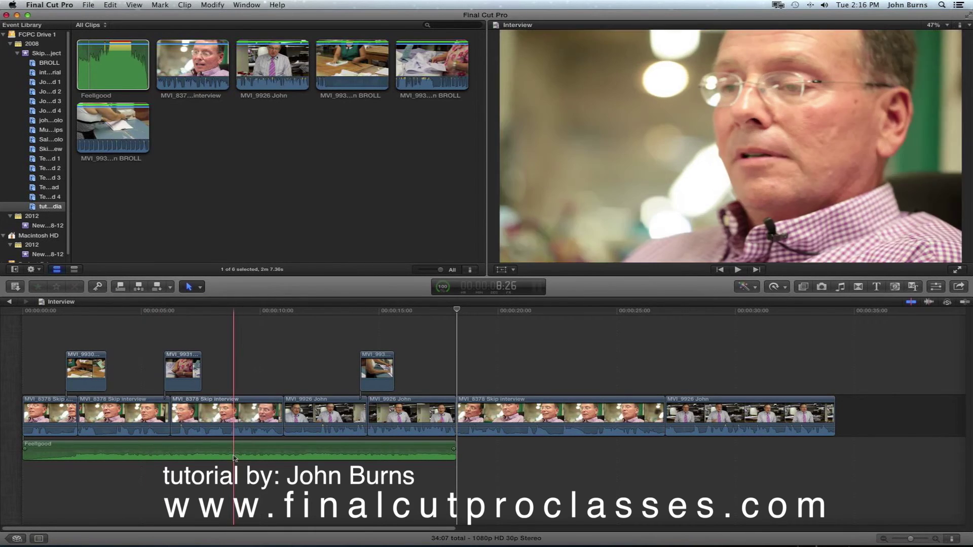
{"action": "left_click_drag", "start_coordinate": [233, 453], "coordinate": [231, 455]}
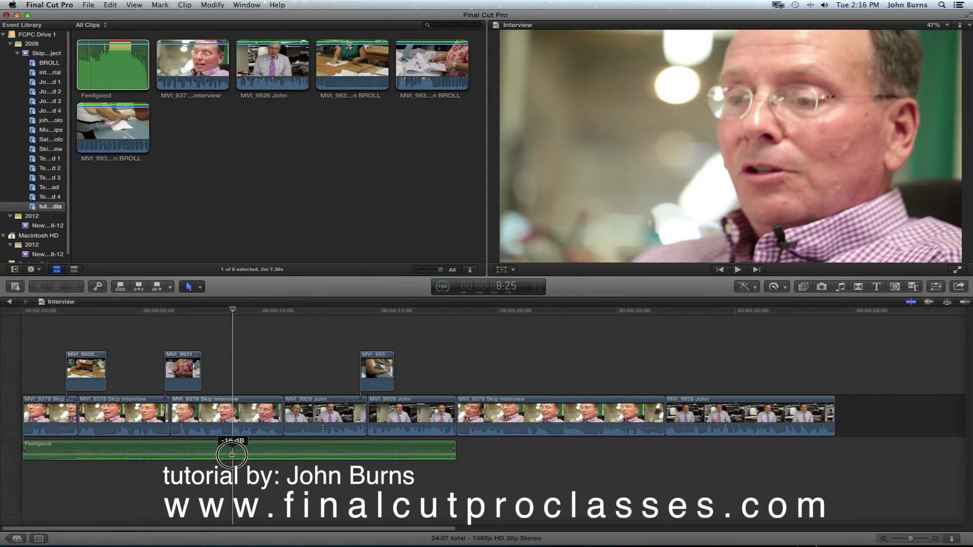
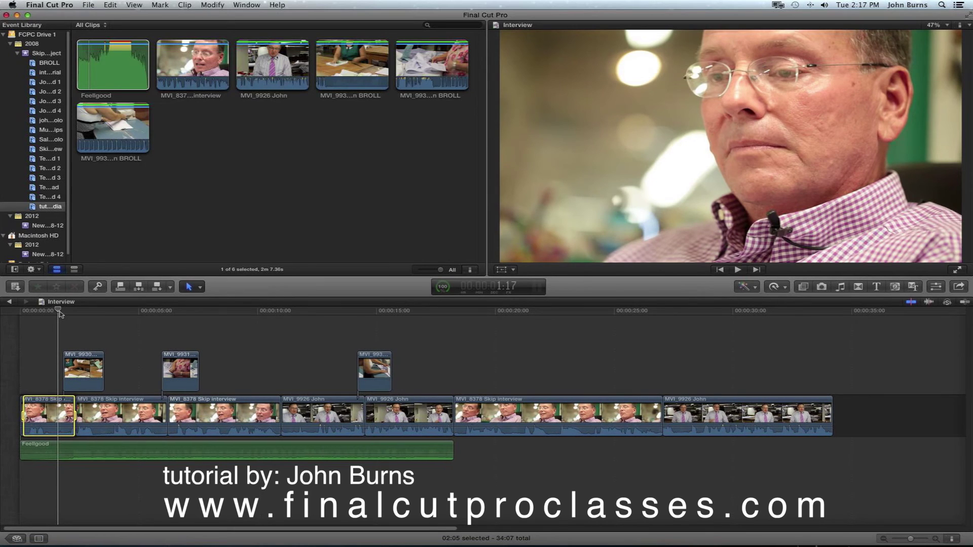
- End a 01:13 range on the first interview clip and play the range back
{"action": "key", "text": "o"}
{"action": "key", "text": "slash"}
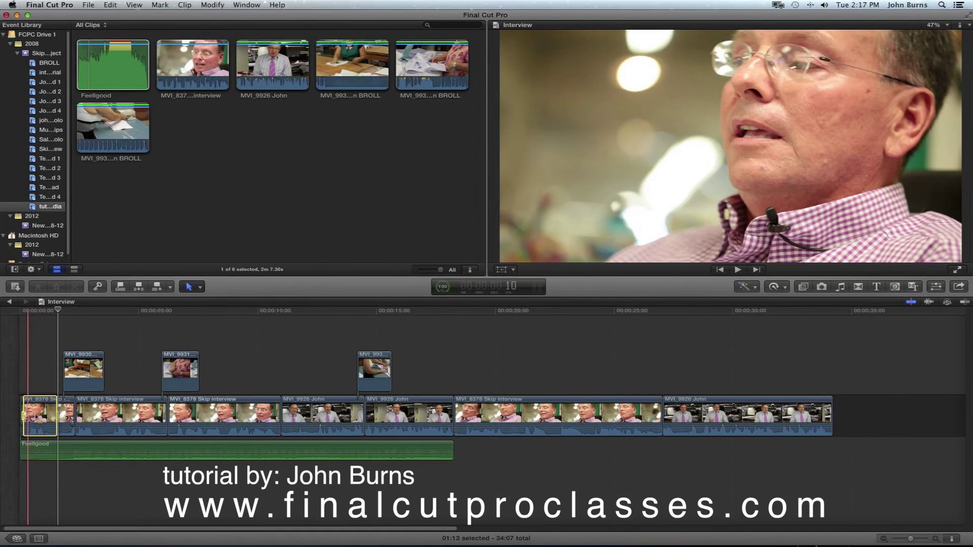
- Connect a blue Sliding Panel title over the marked range and select its placeholder text
{"action": "left_click", "coordinate": [876, 287]}
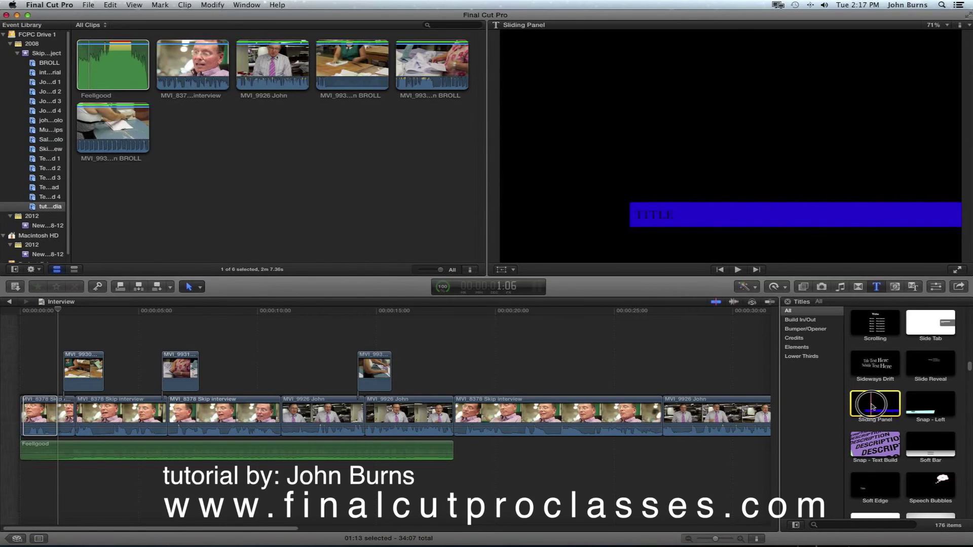
{"action": "key", "text": "q"}
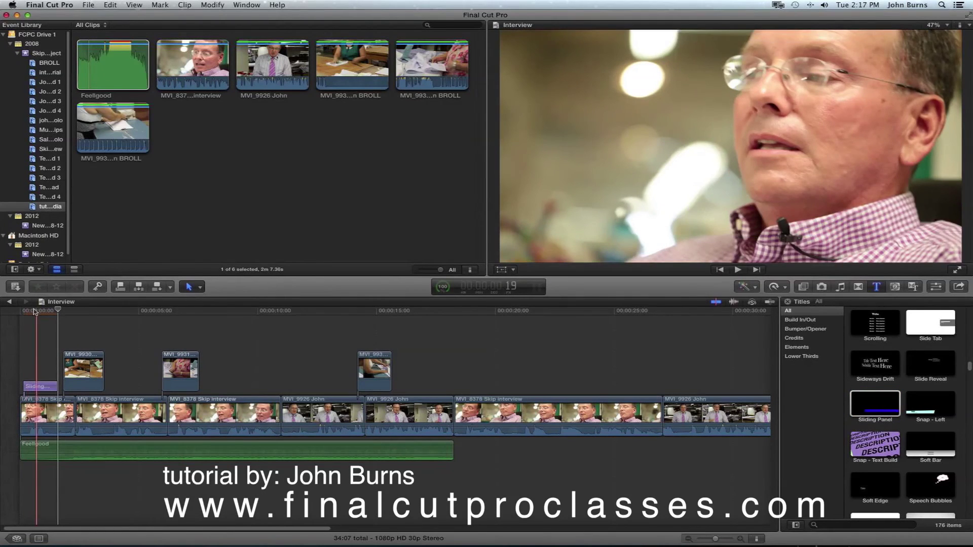
{"action": "left_click", "coordinate": [37, 316]}
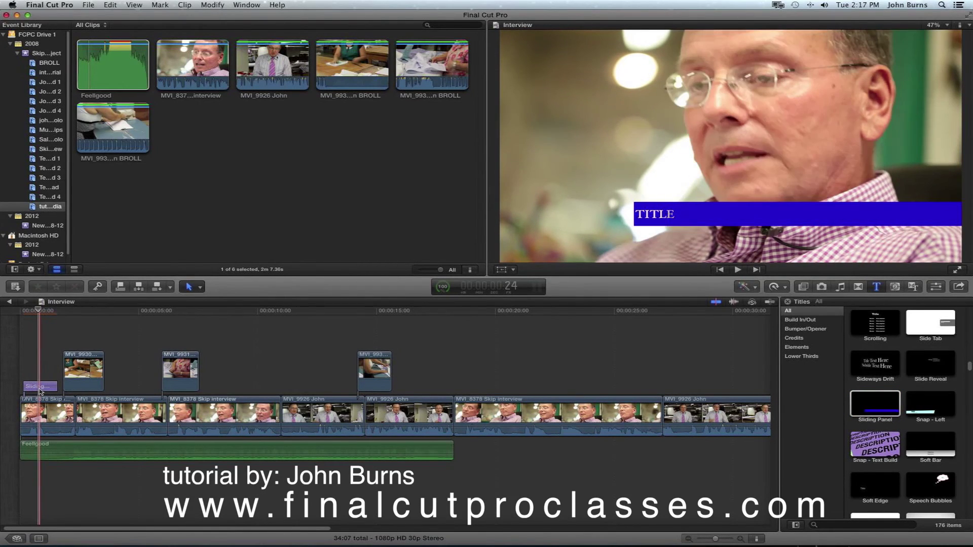
{"action": "left_click", "coordinate": [41, 388]}
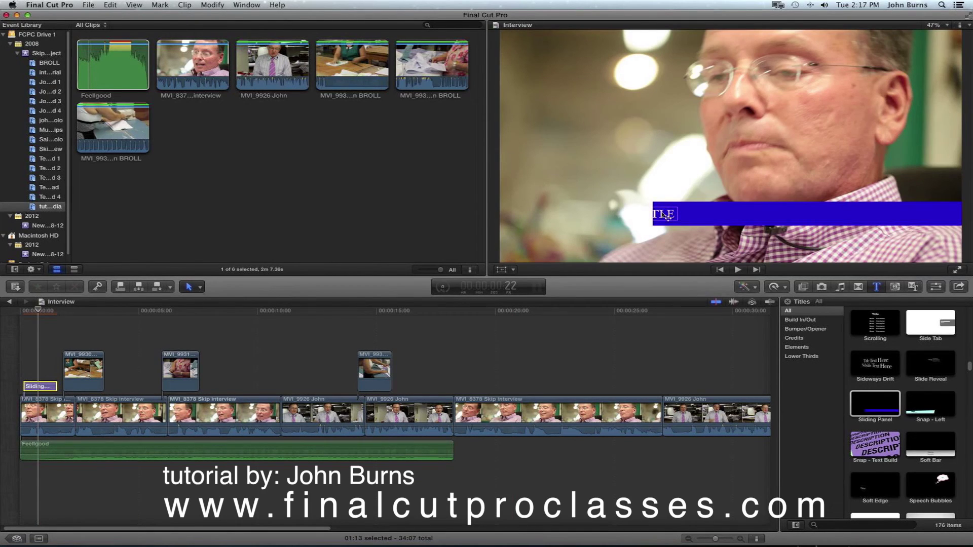
{"action": "left_click", "coordinate": [666, 217]}
- Replace the placeholder title text with the first speaker's name
{"action": "double_click", "coordinate": [666, 217]}
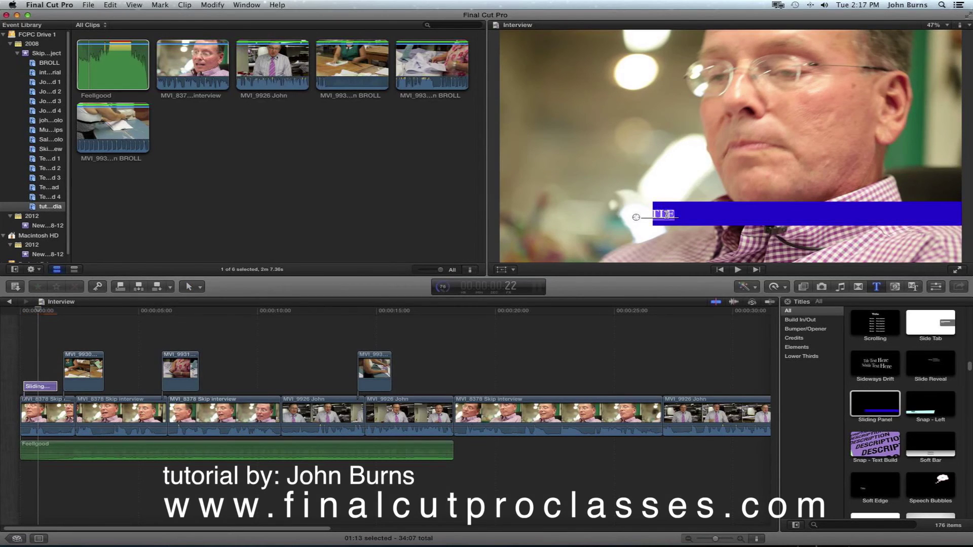
{"action": "key", "text": "BackSpace"}
{"action": "type", "text": "IPGAM"}
{"action": "type", "text": "BLER"}
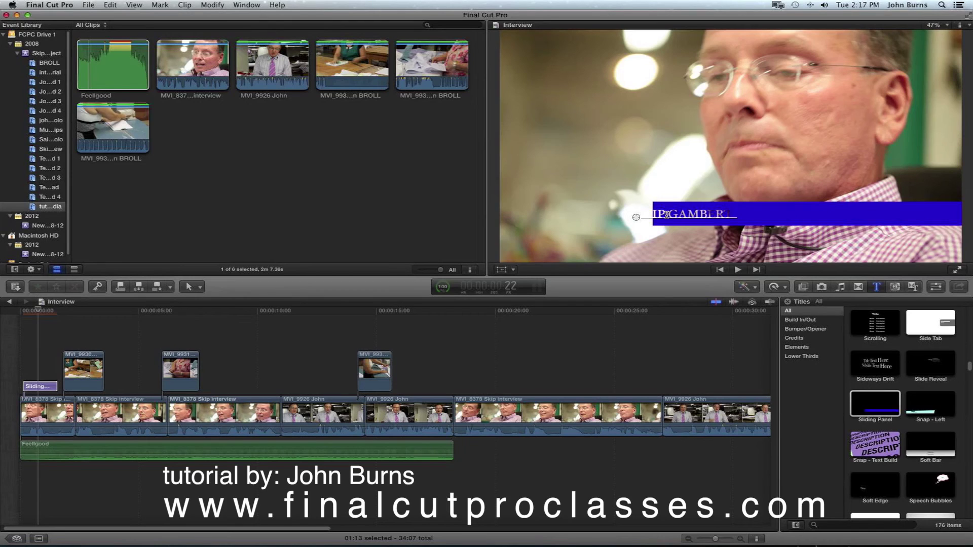
{"action": "left_click", "coordinate": [31, 311]}
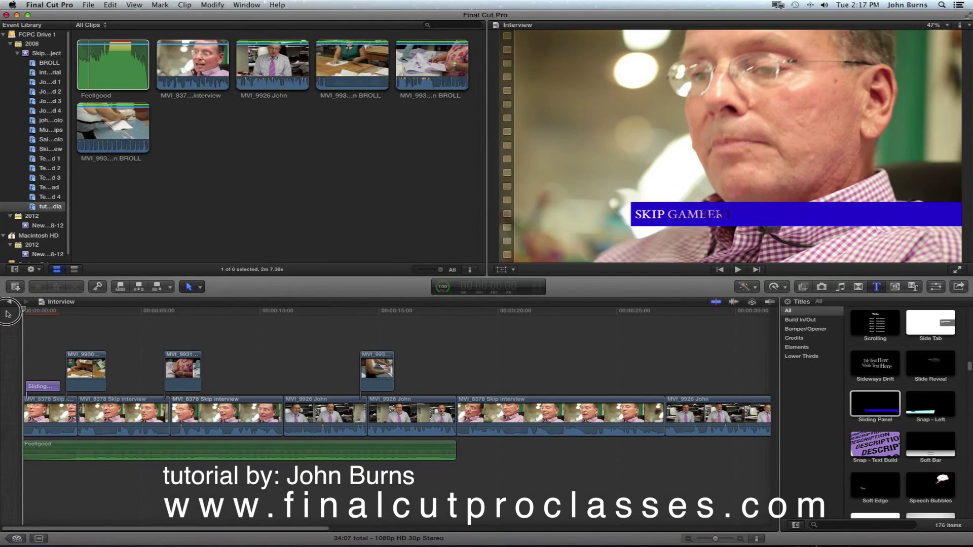
- Preview the new title from the timeline start, then select the MVI_9930 B-roll clip
{"action": "left_click", "coordinate": [27, 313]}
{"action": "left_click_drag", "start_coordinate": [28, 313], "coordinate": [12, 314]}
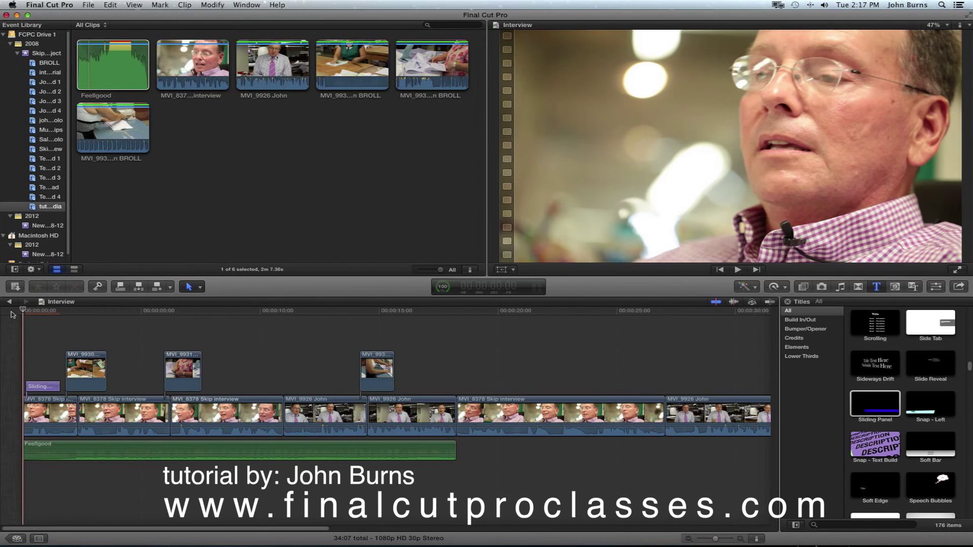
{"action": "key", "text": "space"}
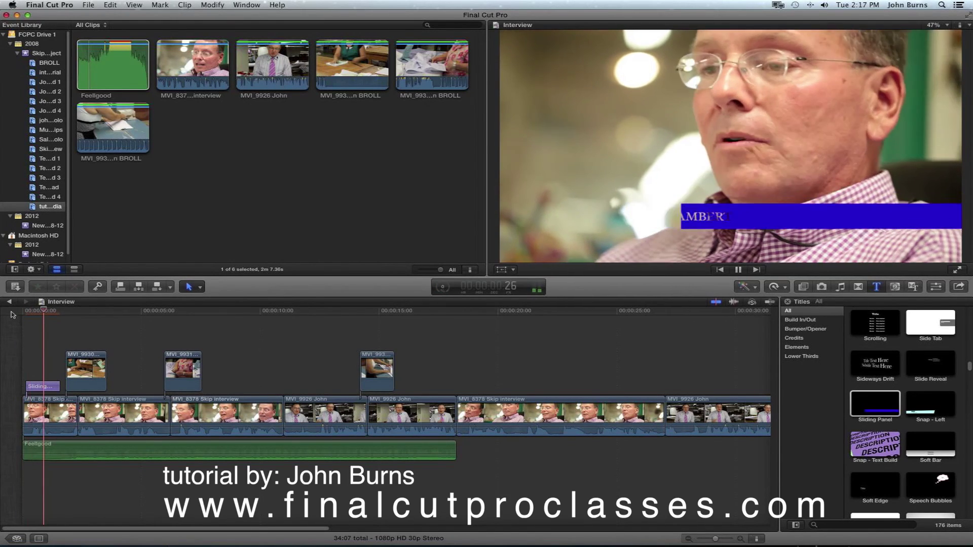
{"action": "key", "text": "space"}
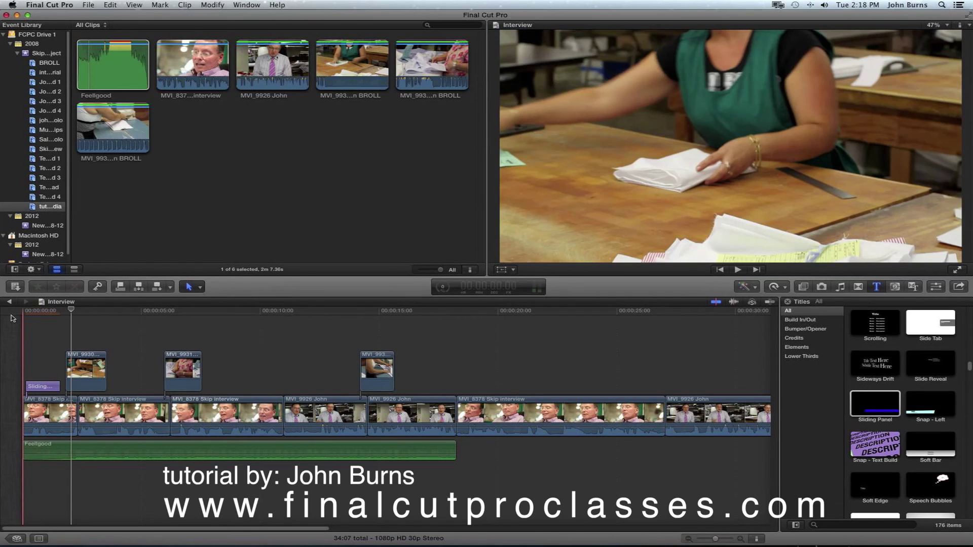
{"action": "left_click", "coordinate": [94, 374]}
- Move the MVI_9930 B-roll clip slightly later and replay the title from the start
{"action": "left_click_drag", "start_coordinate": [94, 374], "coordinate": [66, 386]}
{"action": "key", "text": "Home"}
{"action": "key", "text": "space"}
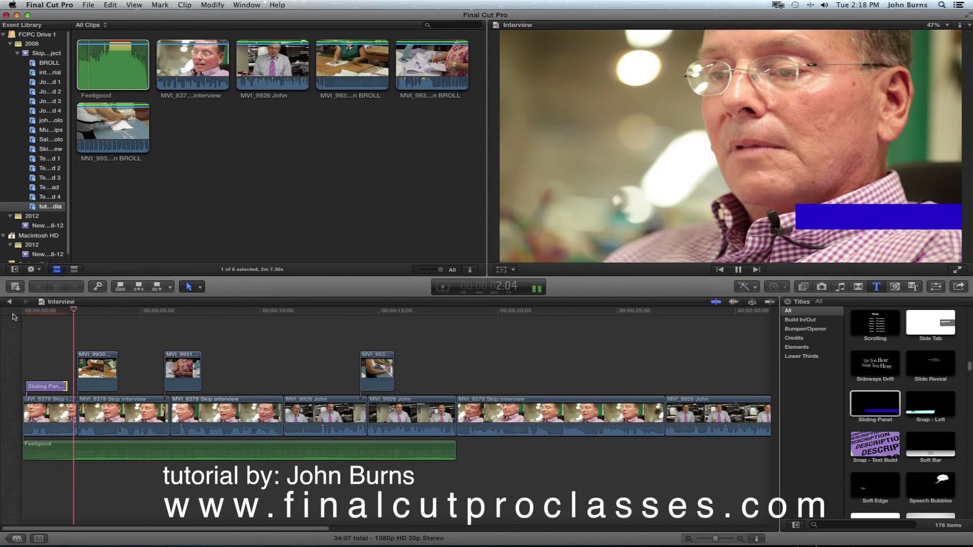
{"action": "key", "text": "space"}
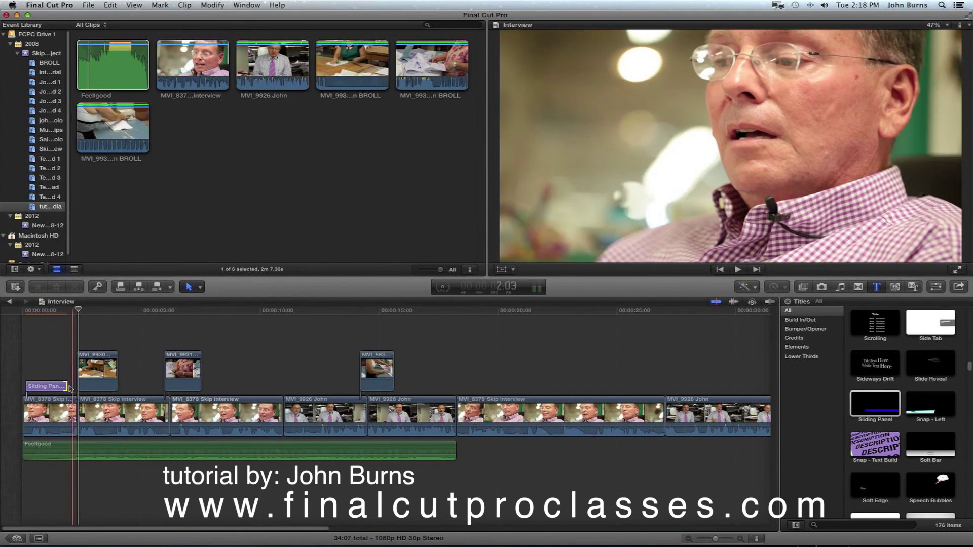
- Trim the name title's end a few frames shorter, ahead of the first B-roll cutaway
{"action": "left_click_drag", "start_coordinate": [67, 386], "coordinate": [75, 387]}
{"action": "left_click", "coordinate": [54, 312]}
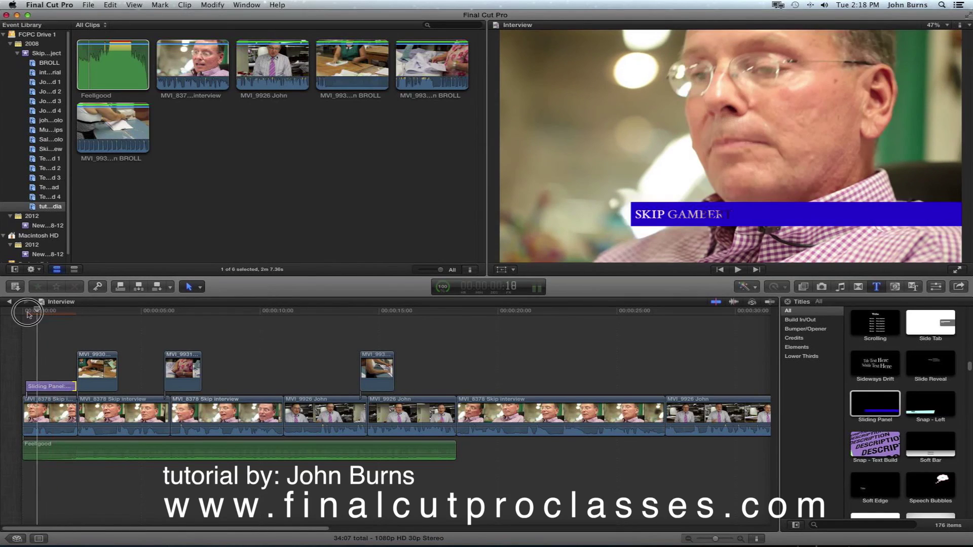
{"action": "left_click_drag", "start_coordinate": [54, 312], "coordinate": [18, 315]}
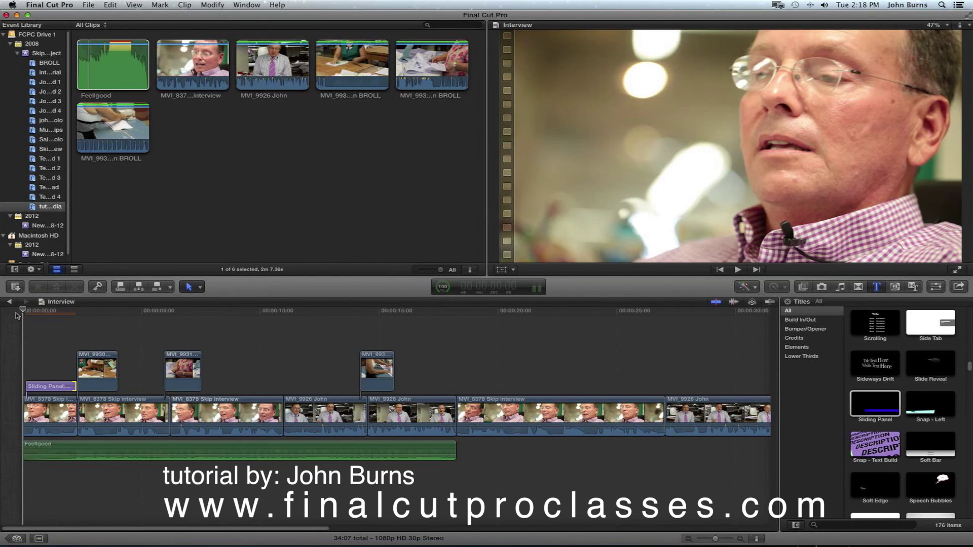
{"action": "key", "text": "space"}
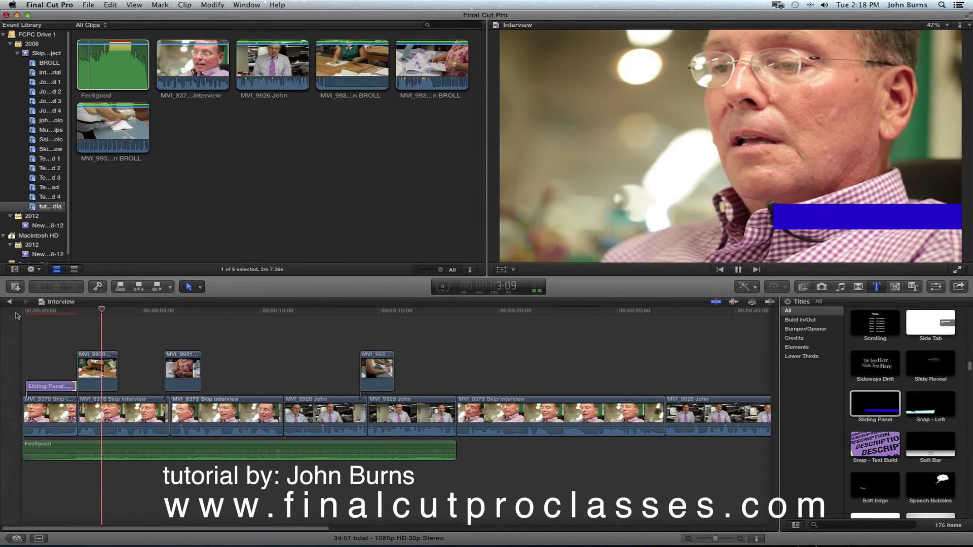
{"action": "key", "text": "space"}
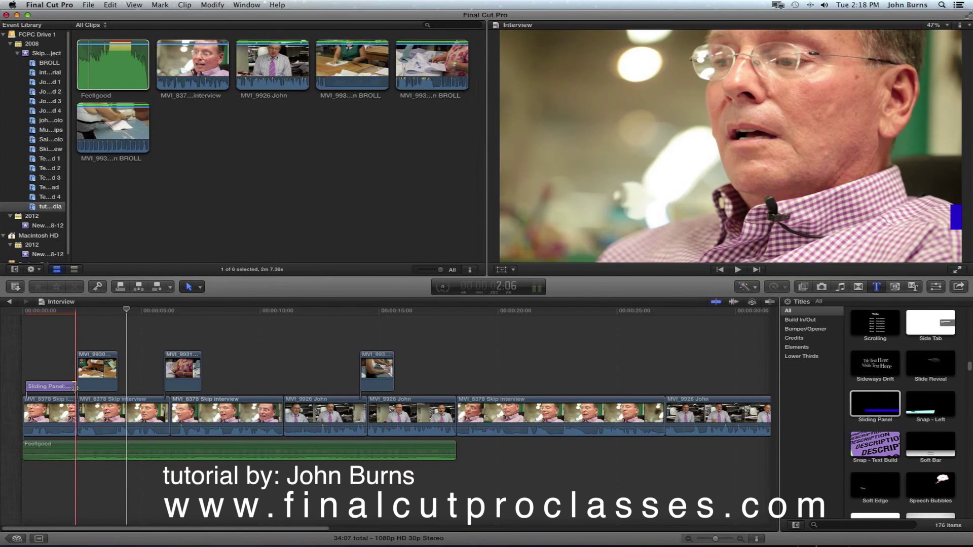
{"action": "left_click_drag", "start_coordinate": [75, 388], "coordinate": [73, 388]}
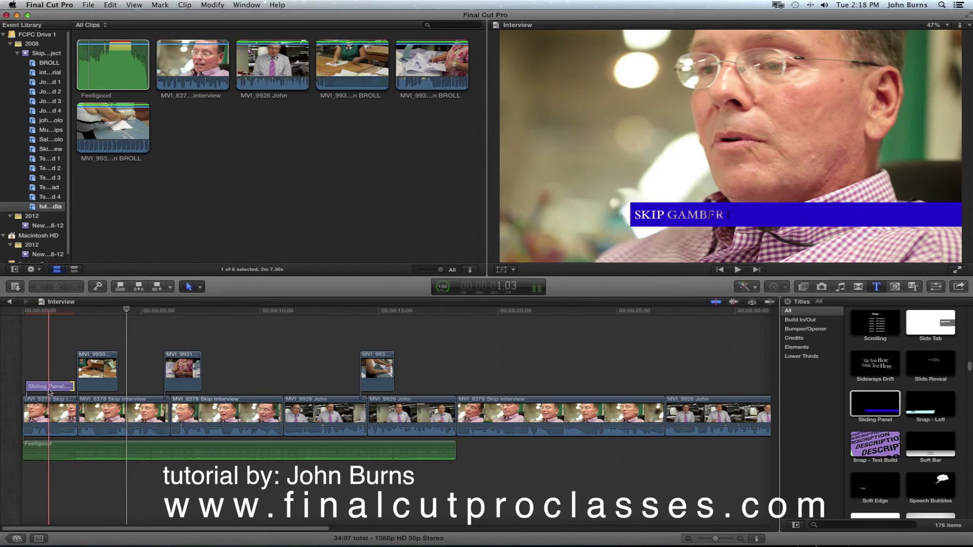
- Copy the name title and paste it at about 11 seconds over the MVI_9926 interview clip
{"action": "left_click", "coordinate": [51, 387]}
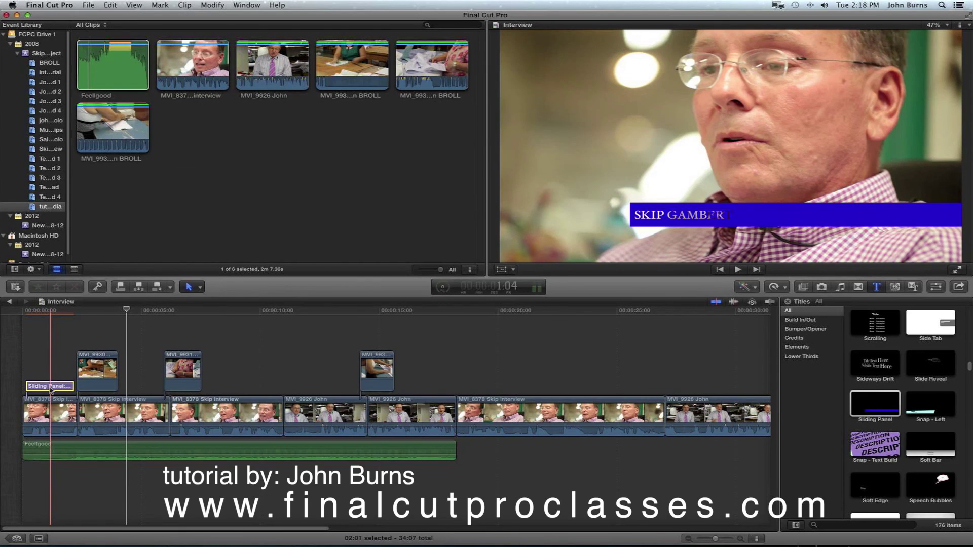
{"action": "left_click", "coordinate": [111, 5]}
{"action": "left_click", "coordinate": [115, 46]}
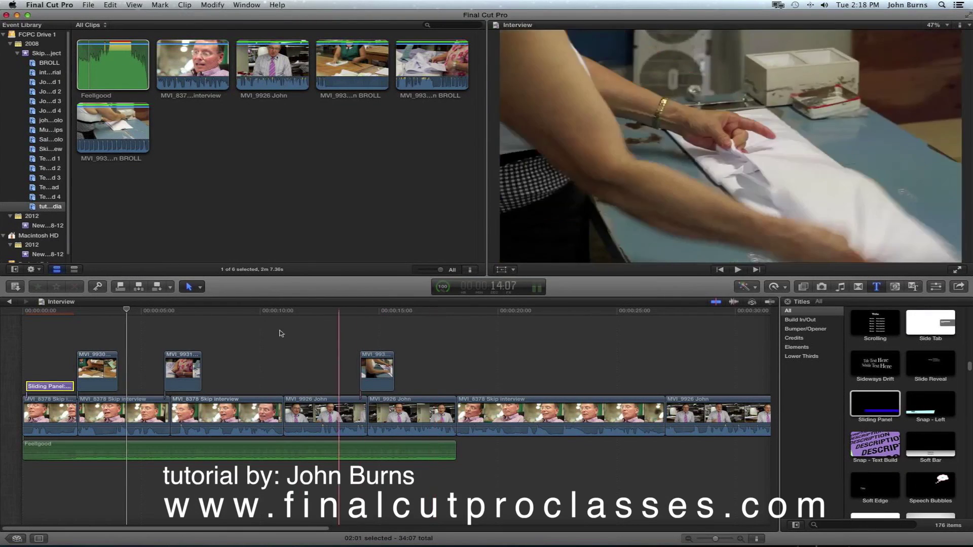
{"action": "left_click", "coordinate": [294, 311]}
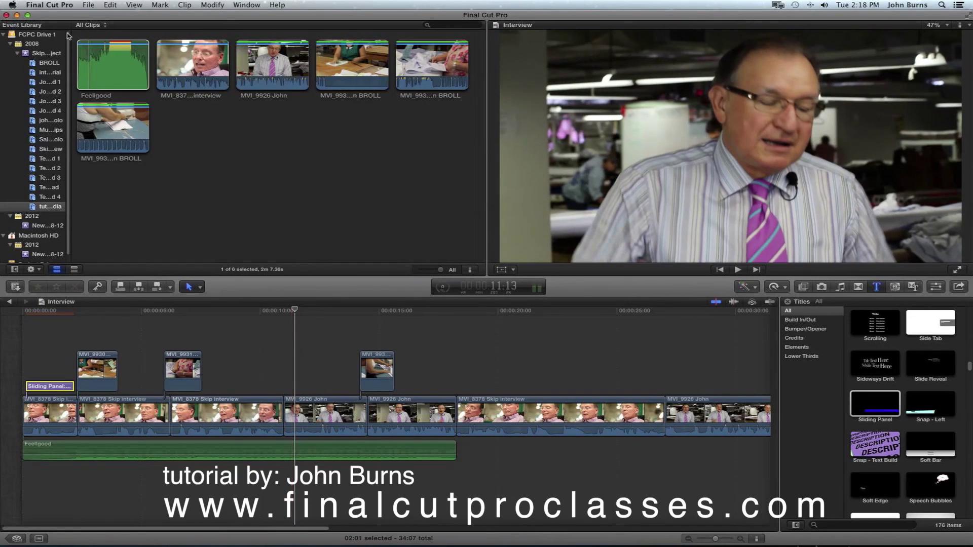
{"action": "left_click", "coordinate": [109, 6]}
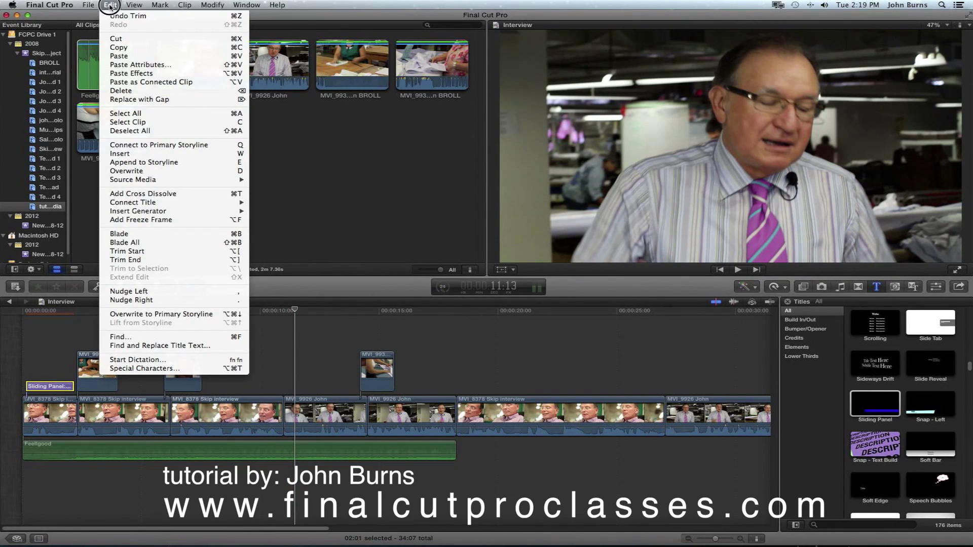
{"action": "left_click", "coordinate": [114, 56]}
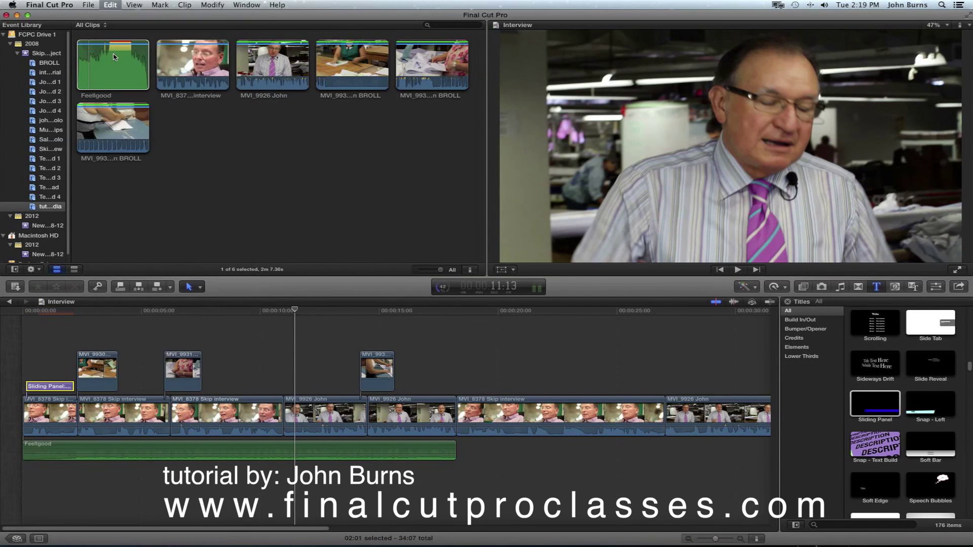
{"action": "left_click", "coordinate": [315, 387]}
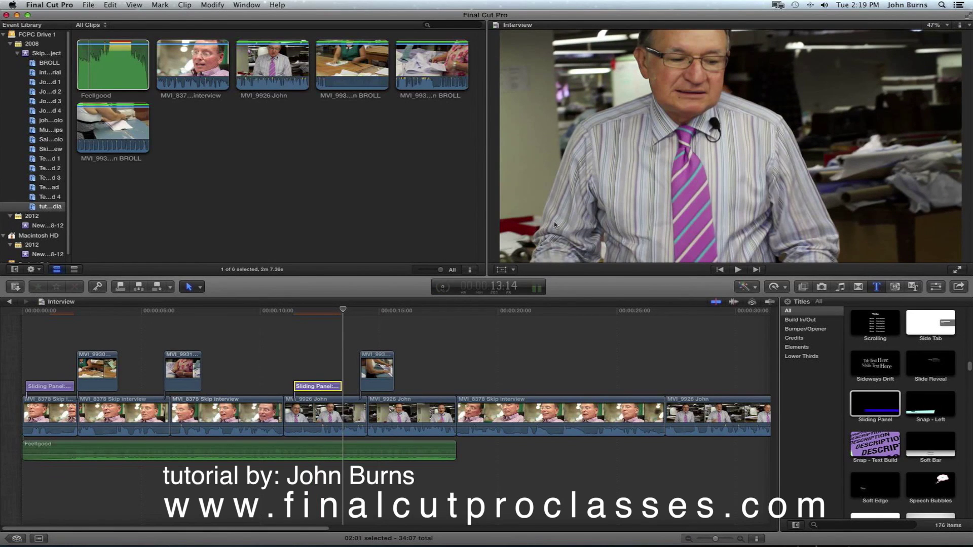
- Retype the pasted title's first and last name as the second speaker's name
{"action": "key", "text": "j"}
{"action": "key", "text": "k"}
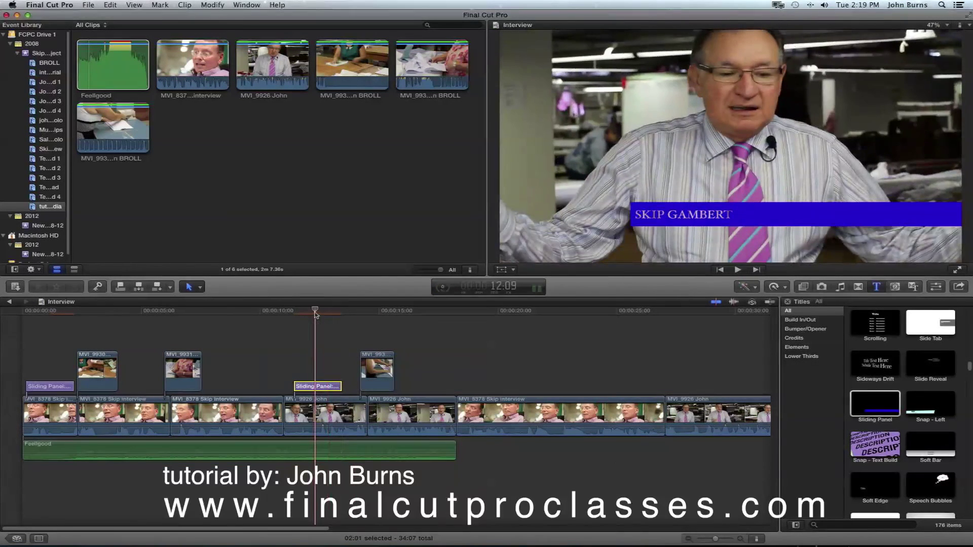
{"action": "double_click", "coordinate": [683, 216]}
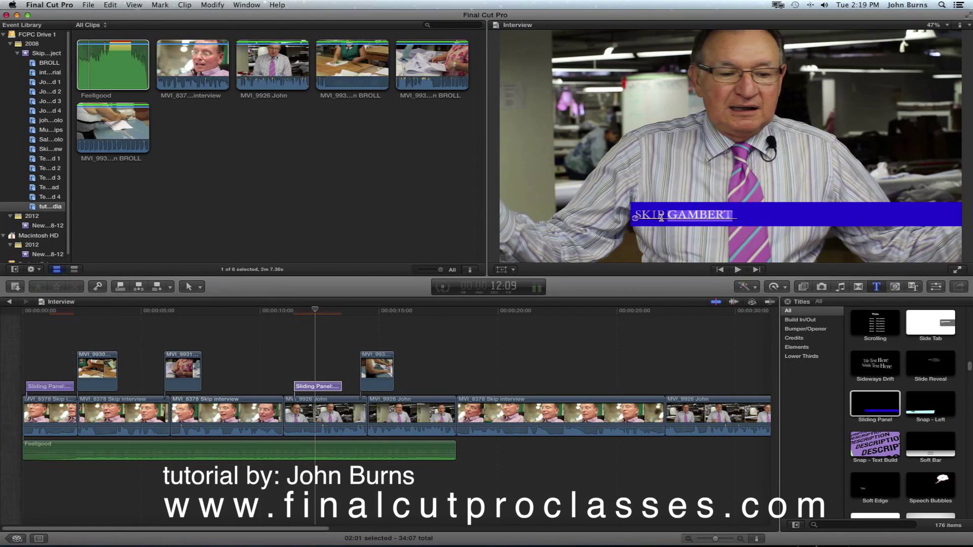
{"action": "double_click", "coordinate": [656, 215]}
{"action": "type", "text": "Louis"}
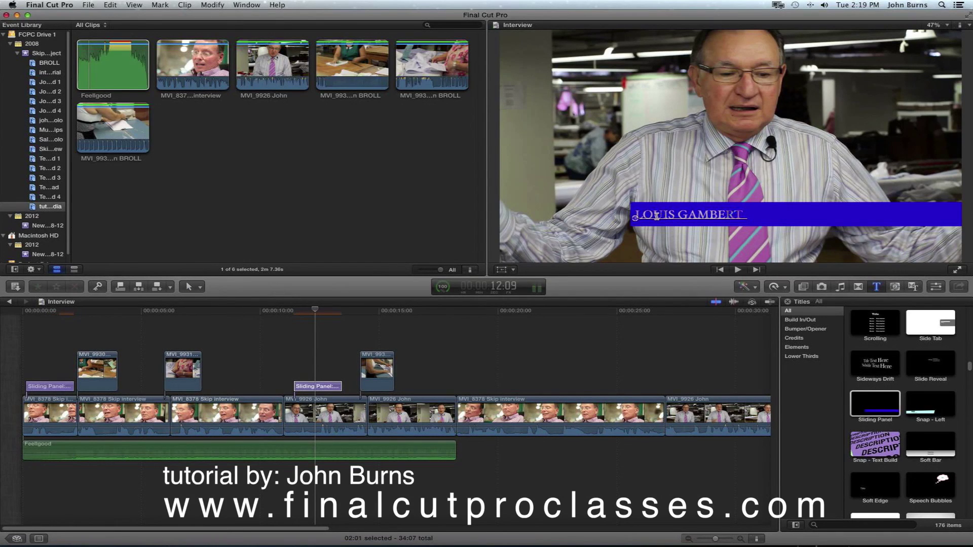
{"action": "double_click", "coordinate": [706, 215]}
{"action": "key", "text": "super+a"}
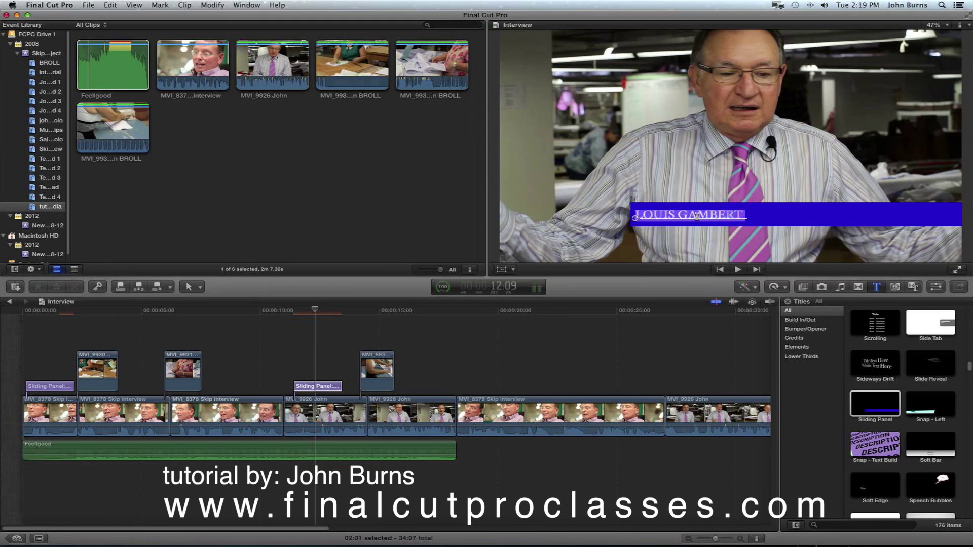
{"action": "left_click", "coordinate": [706, 215]}
{"action": "left_click_drag", "start_coordinate": [740, 215], "coordinate": [680, 215]}
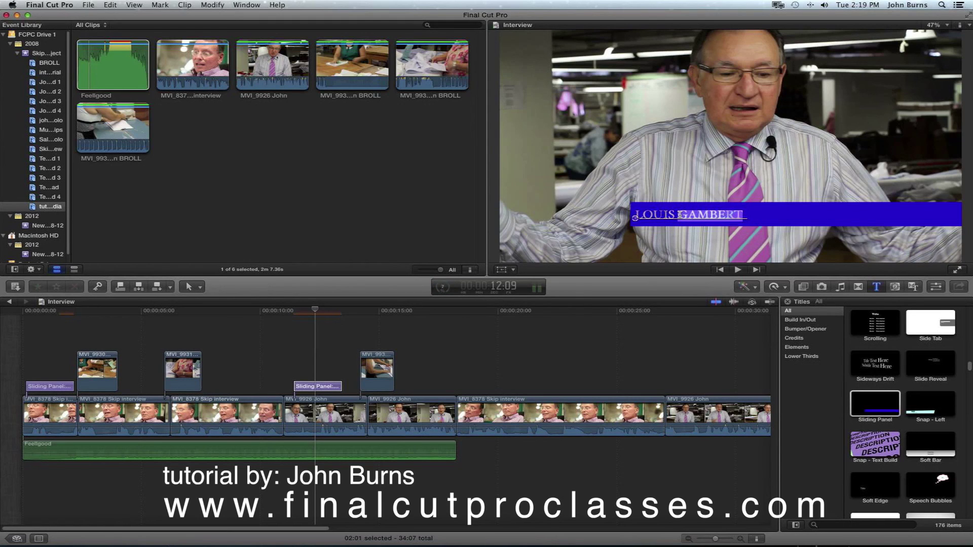
{"action": "type", "text": "RICARD"}
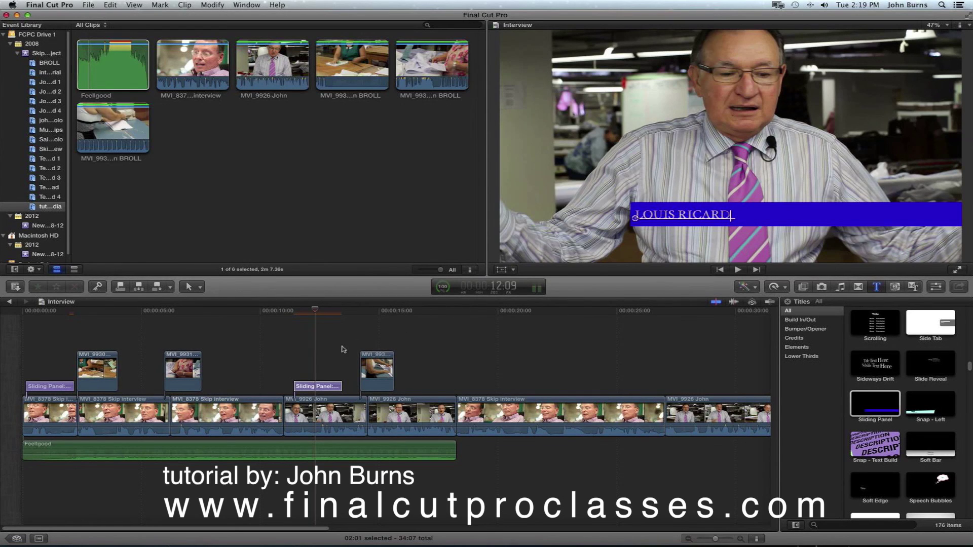
{"action": "key", "text": "Escape"}
{"action": "key", "text": "space"}
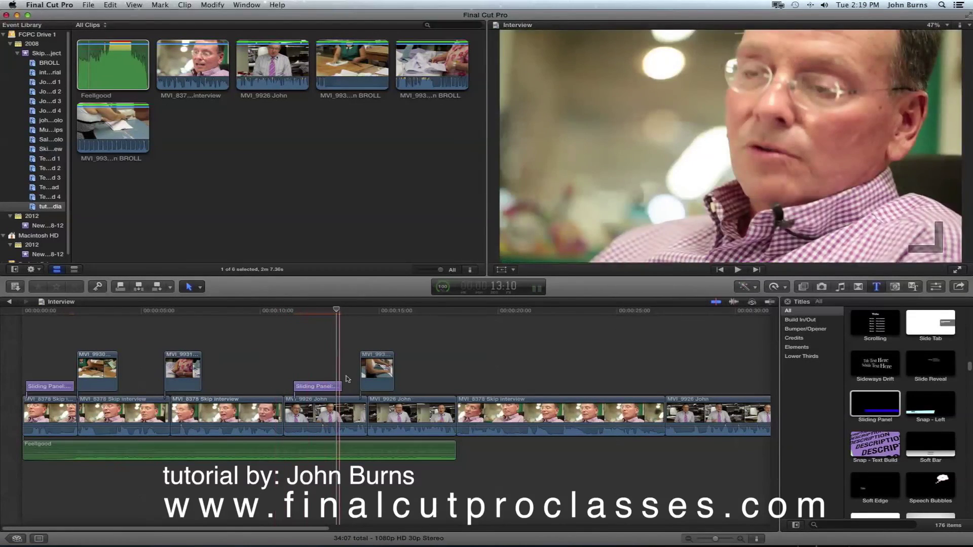
- Extend the second speaker's title by 15 frames and play it back over the interview
{"action": "left_click_drag", "start_coordinate": [341, 387], "coordinate": [354, 387]}
{"action": "left_click", "coordinate": [278, 312]}
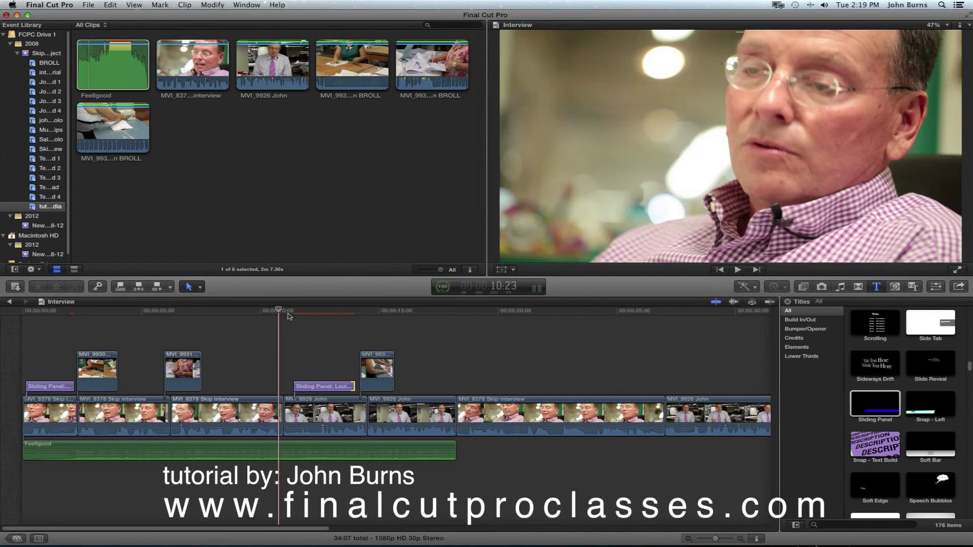
{"action": "key", "text": "space"}
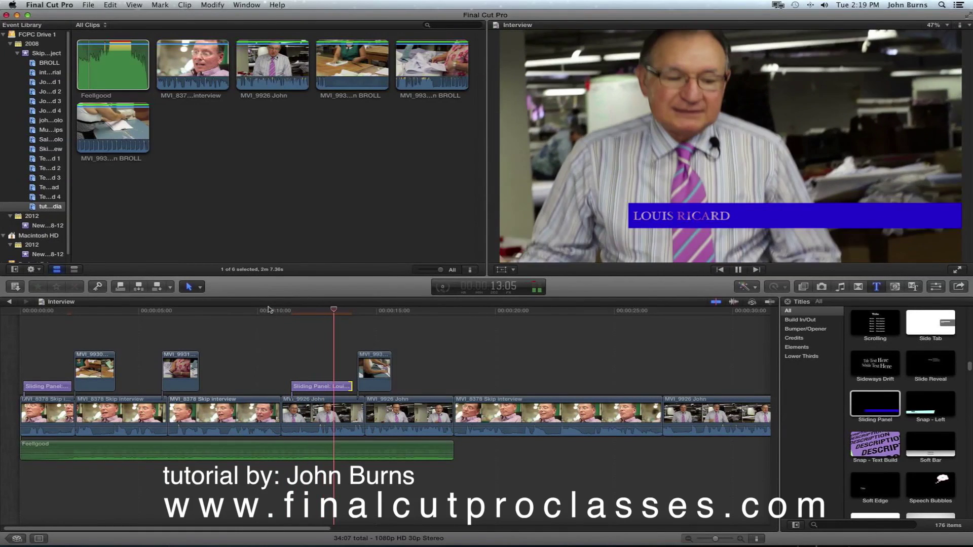
{"action": "key", "text": "space"}
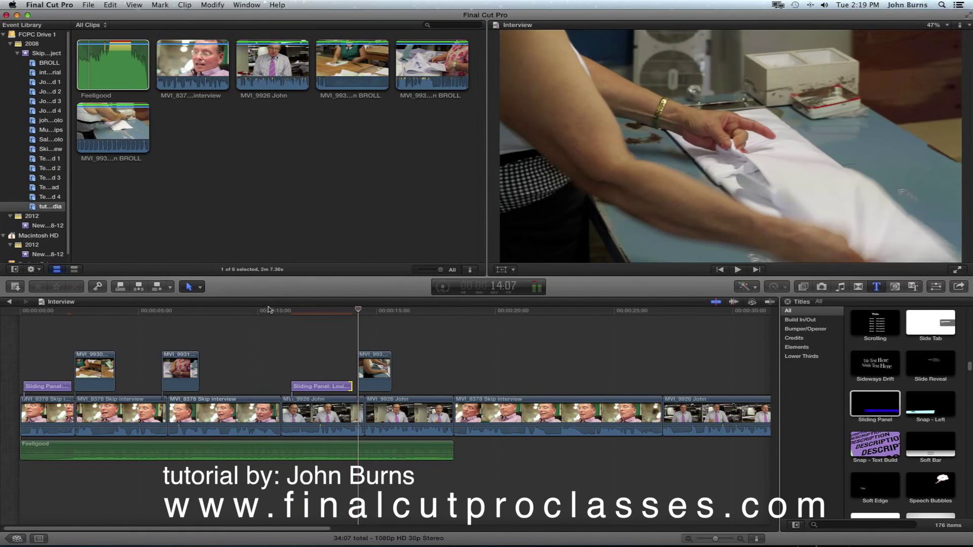